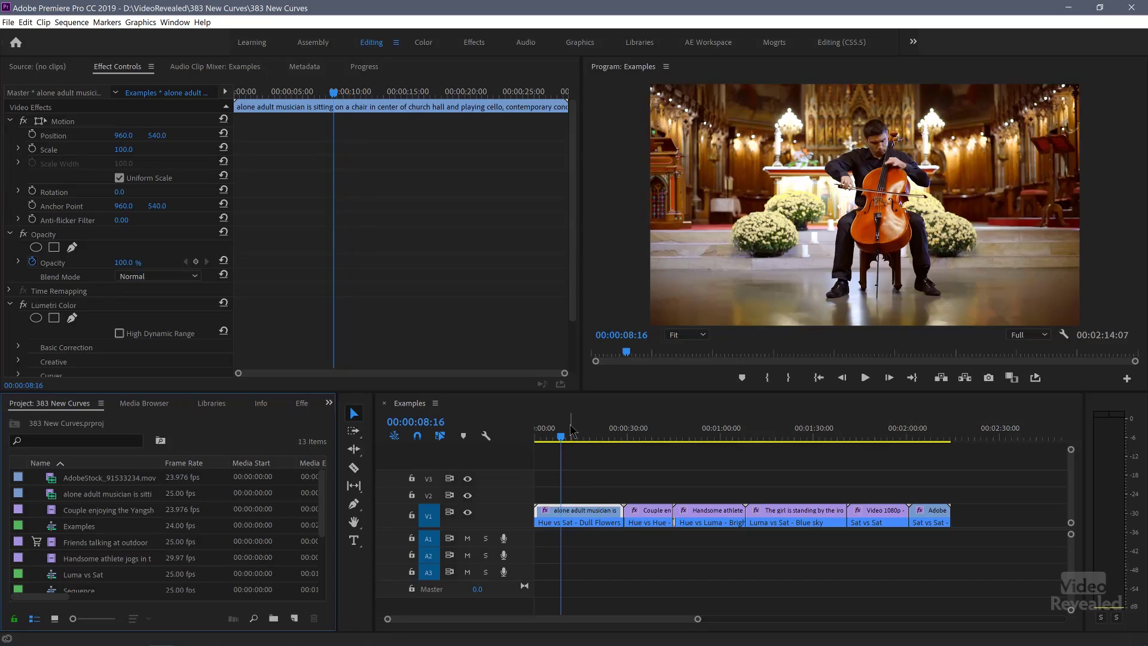
Step: Scrub through the Examples sequence and return the playhead to the cellist close-up near 00:00:13:06
left_click_drag(571, 429, 928, 464)
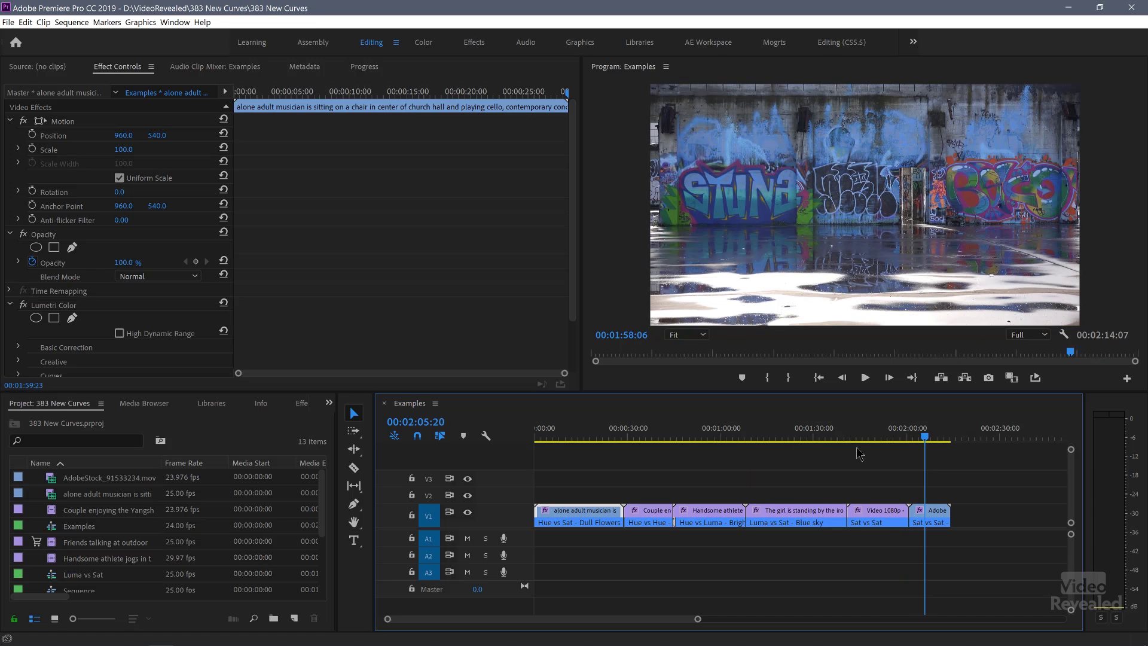
left_click_drag(860, 454, 580, 450)
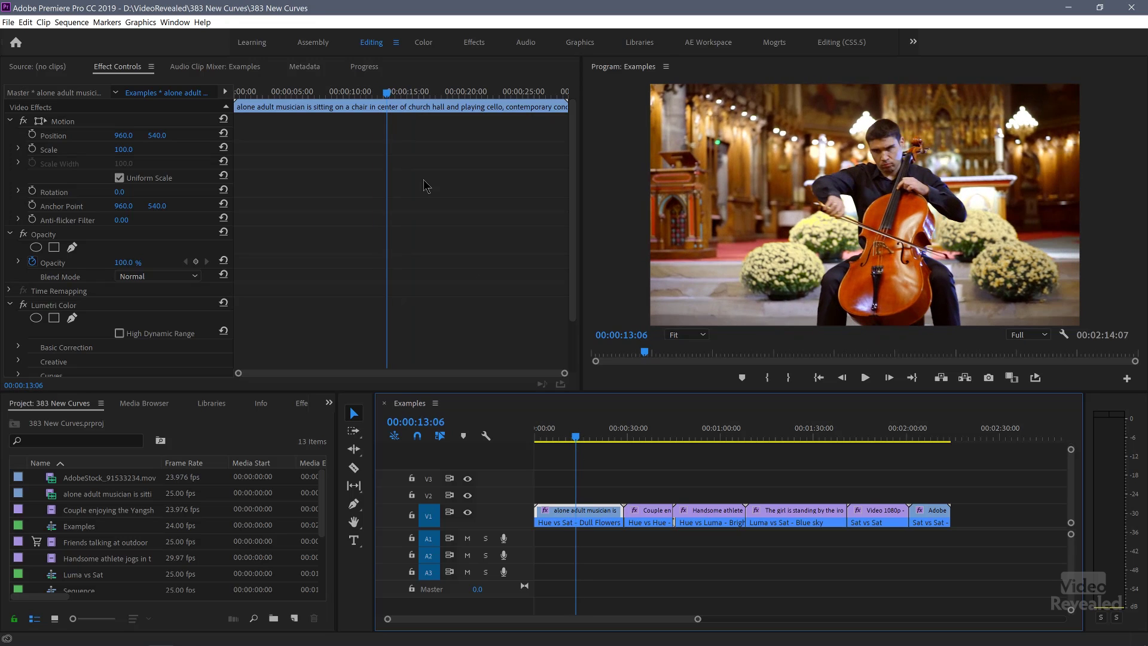
Step: In the Color workspace, expand Lumetri's Hue Saturation Curves to show the cellist's Hue vs Sat curve
left_click(424, 43)
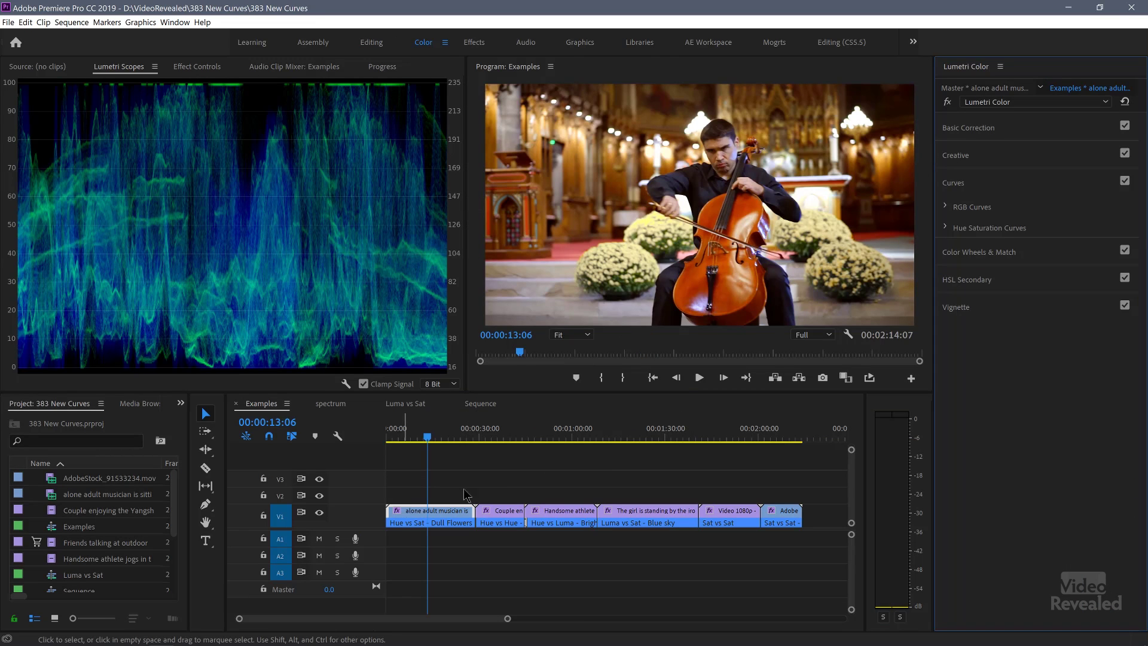
left_click(947, 228)
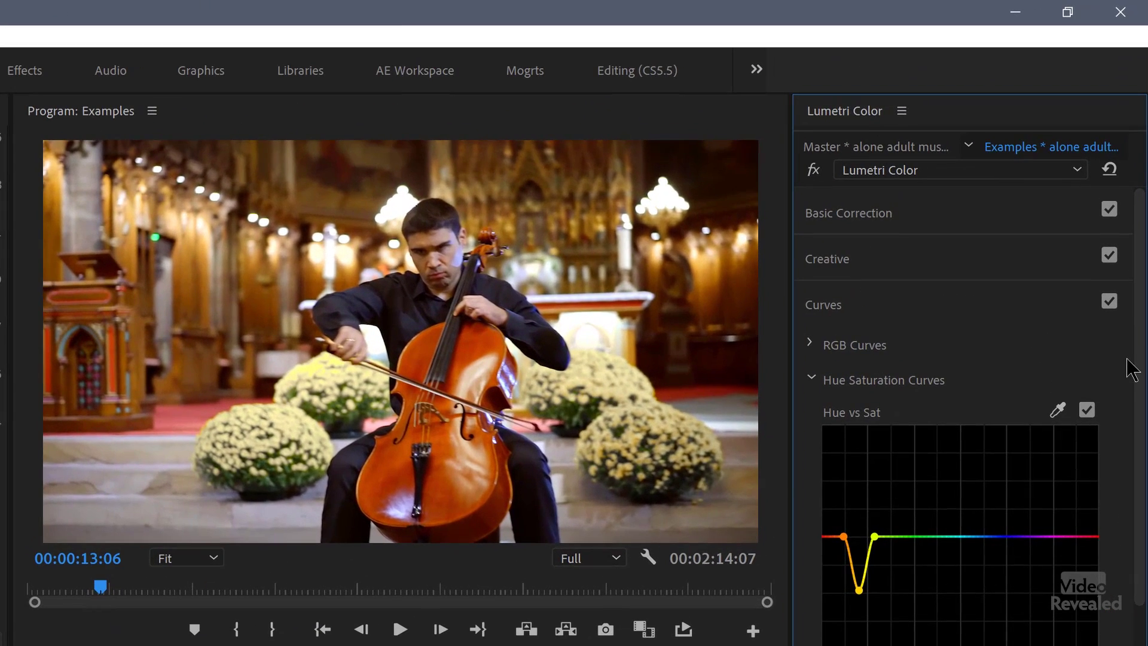
left_click_drag(1139, 344, 1147, 634)
scroll(1142, 634, "down", 5)
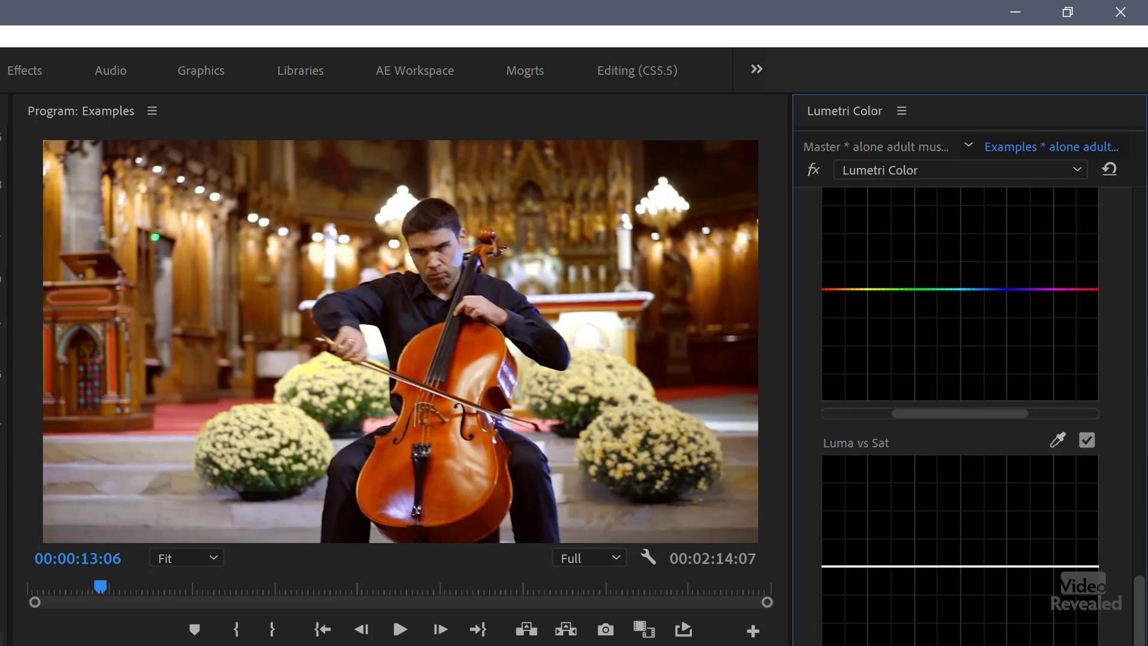
scroll(1143, 634, "down", 1)
scroll(1130, 640, "up", 7)
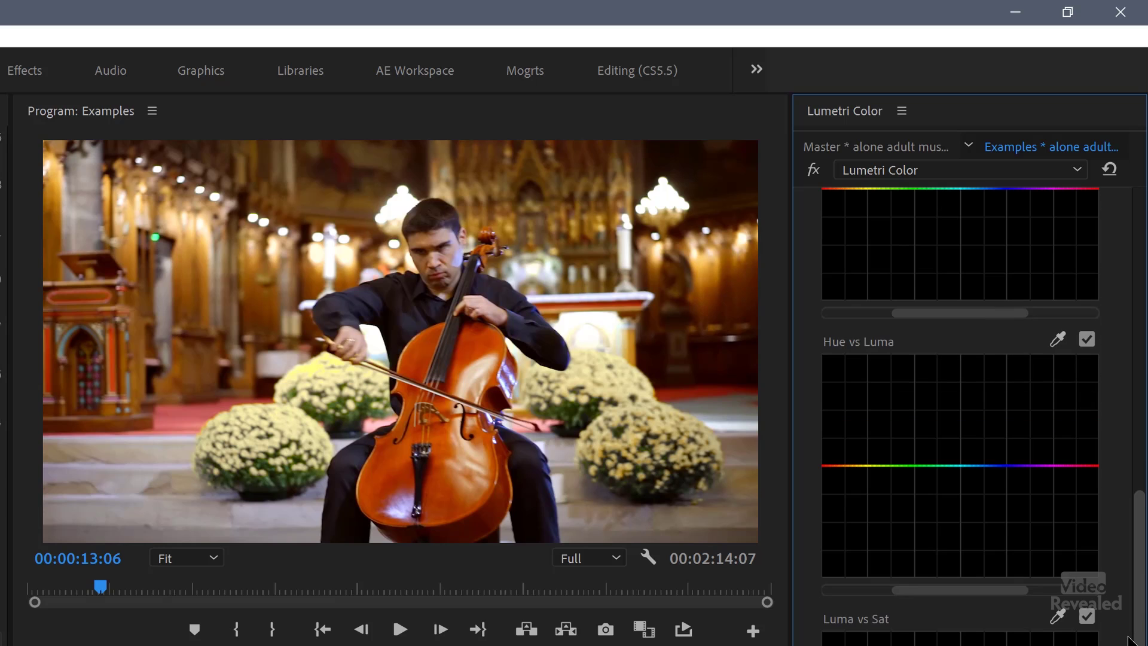
scroll(1124, 514, "up", 12)
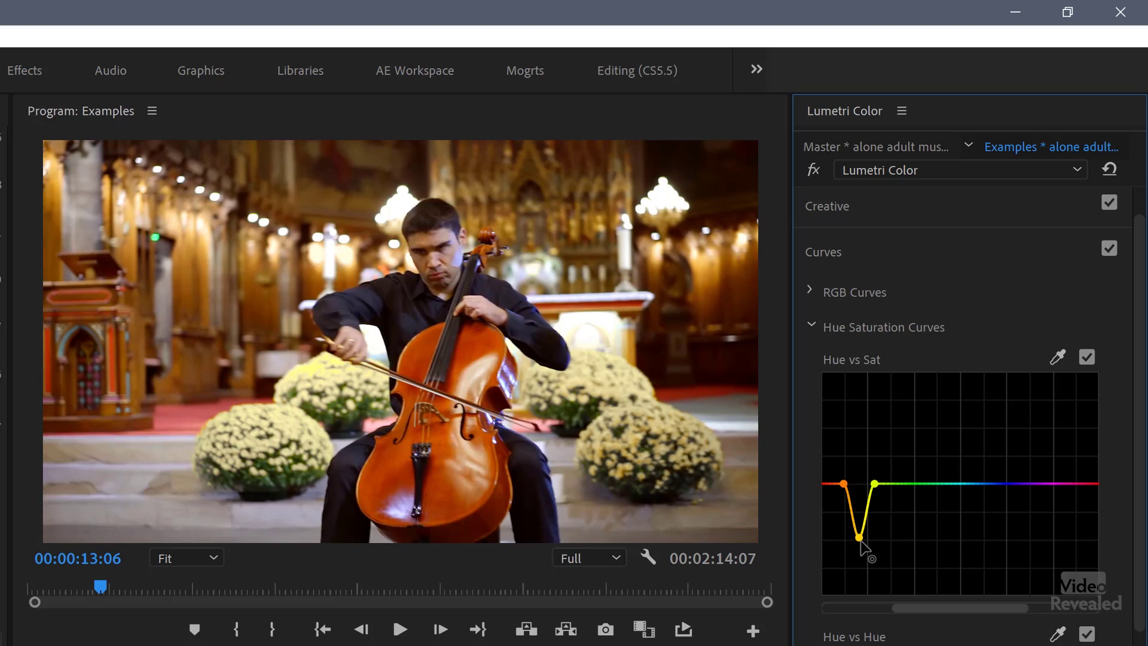
left_click(1088, 357)
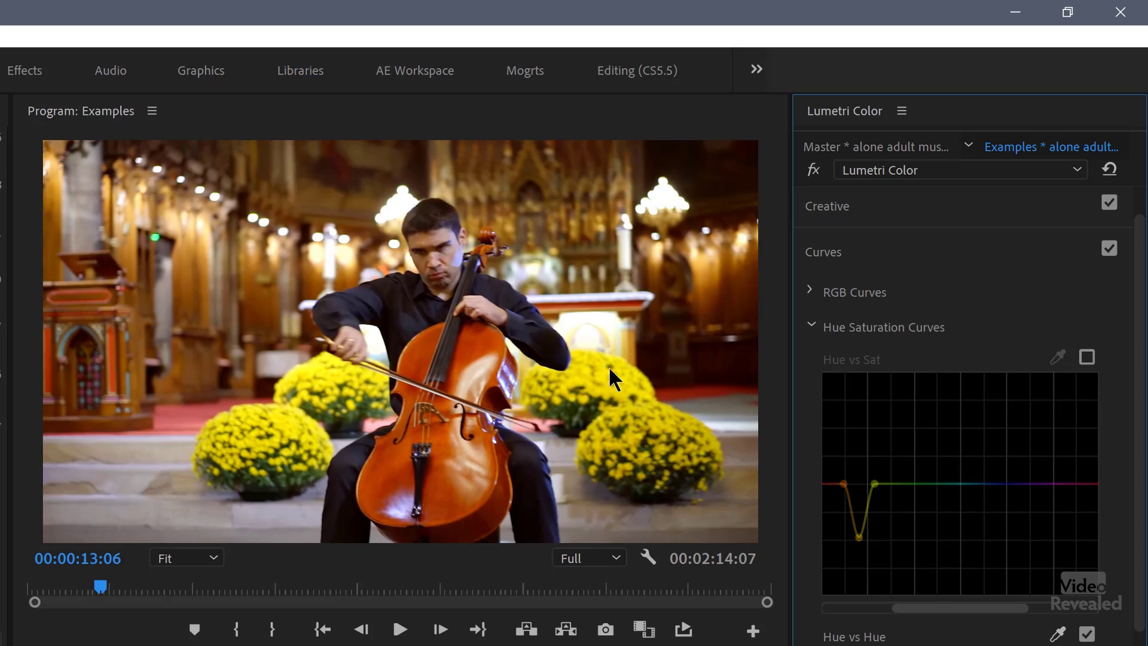
left_click(1088, 357)
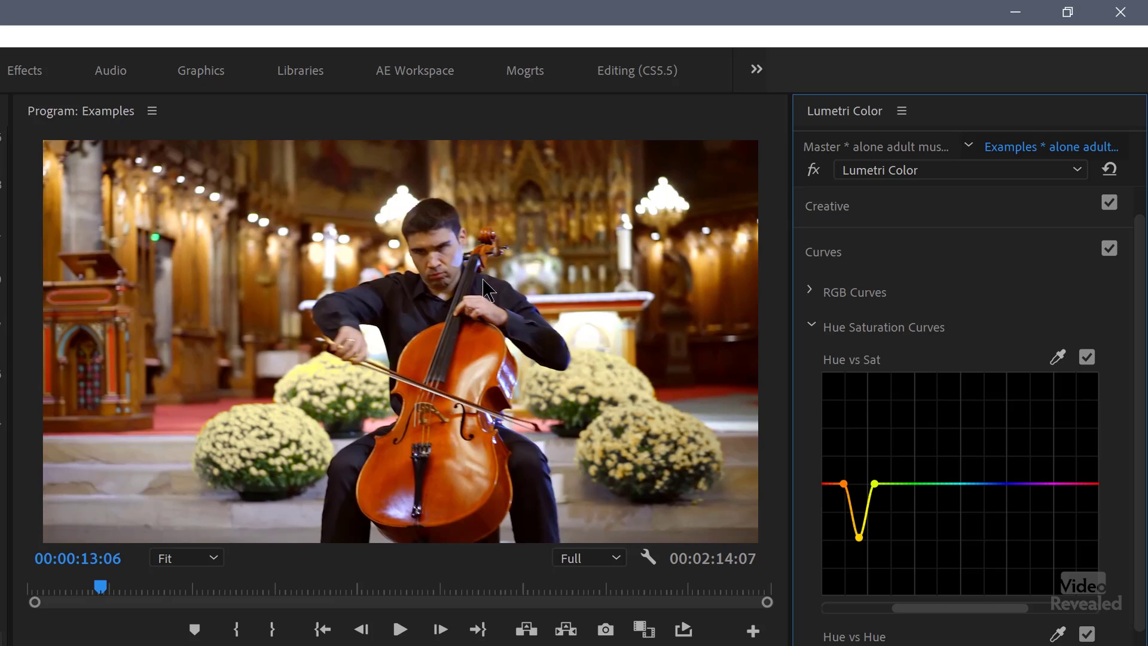
left_click(1088, 358)
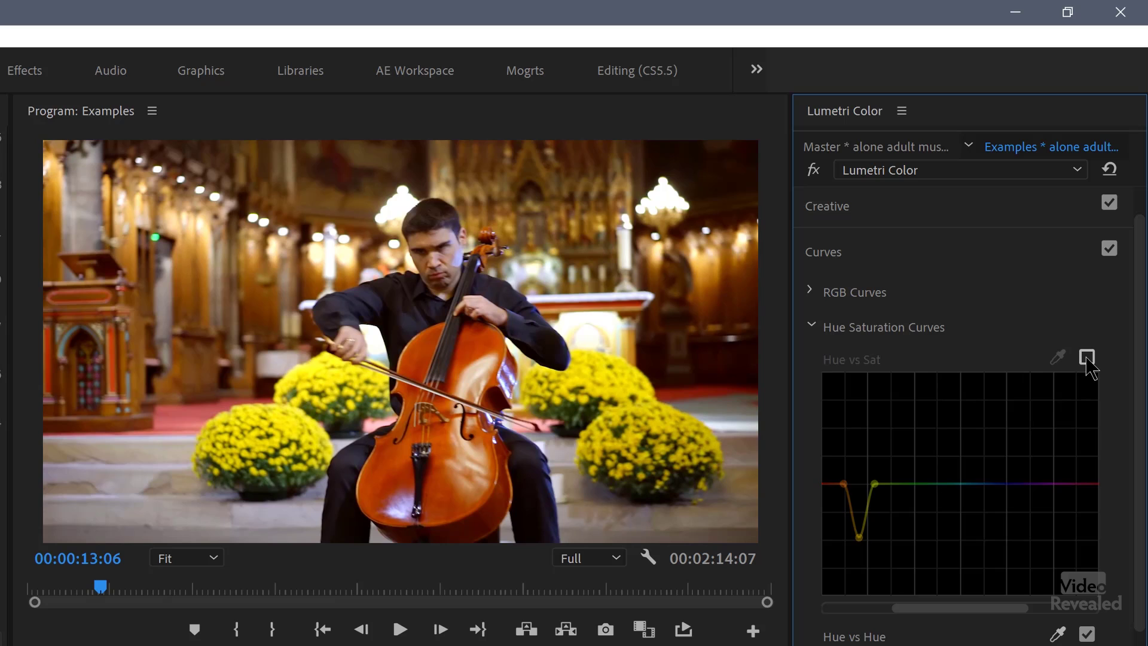
left_click(1088, 358)
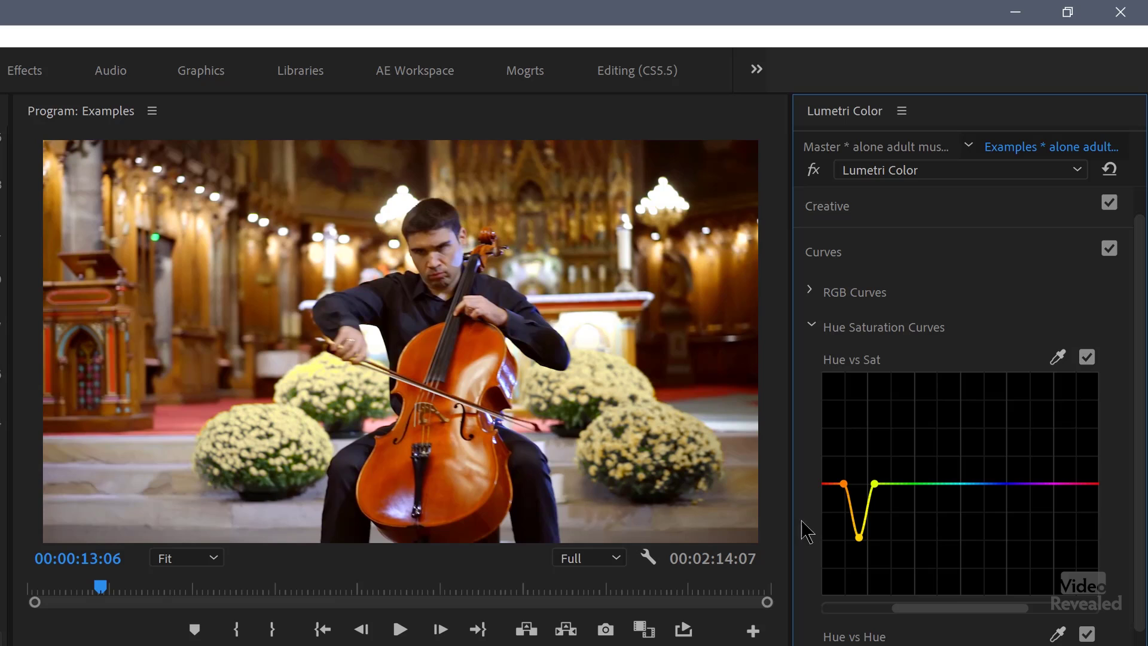
Step: Reset the Hue vs Sat curve to flat, then pick the eyedropper to sample the cello's red
double_click(875, 485)
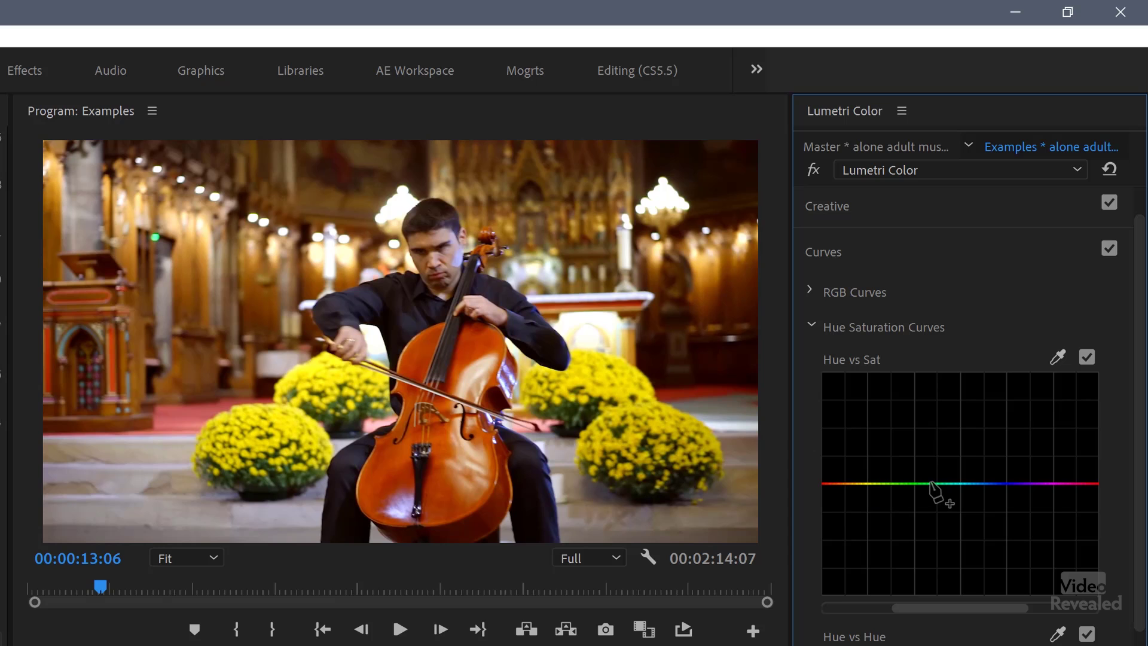
mouse_move(940, 483)
left_mouse_down()
mouse_move(940, 422)
mouse_move(949, 538)
mouse_move(939, 378)
mouse_move(936, 470)
left_mouse_up()
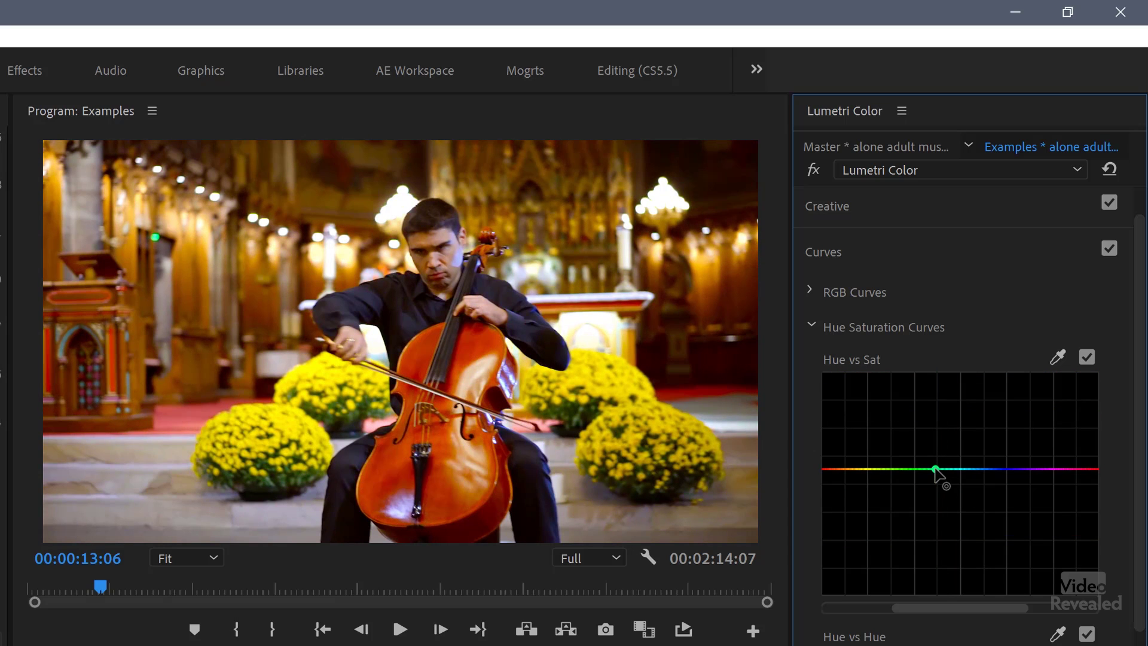
double_click(936, 474)
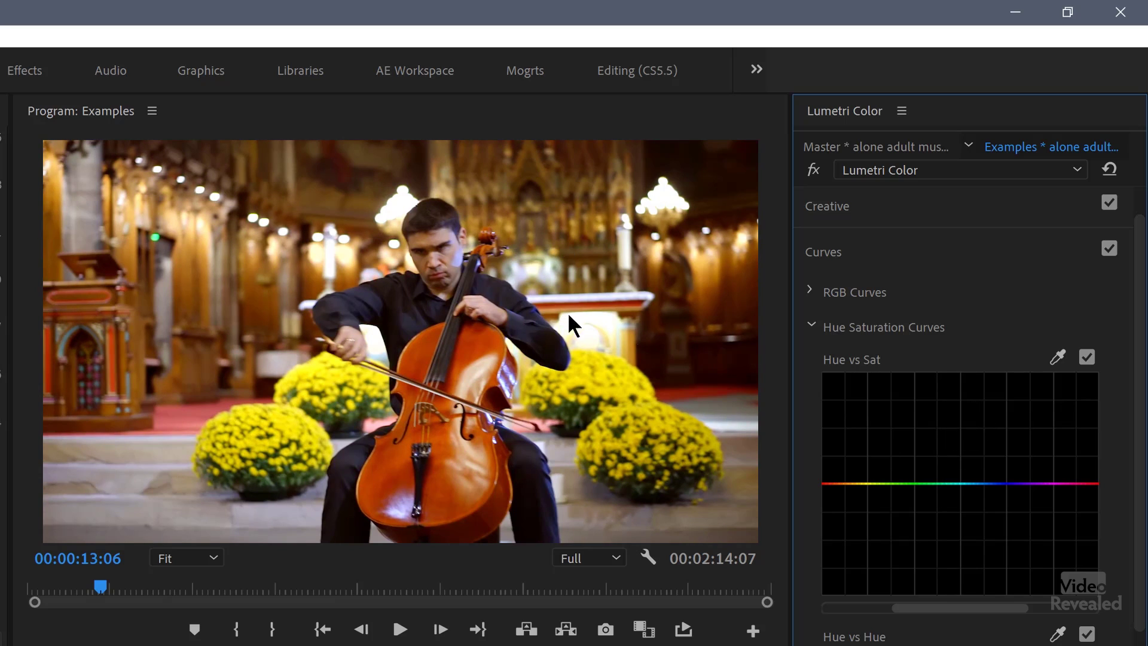
left_click(1058, 358)
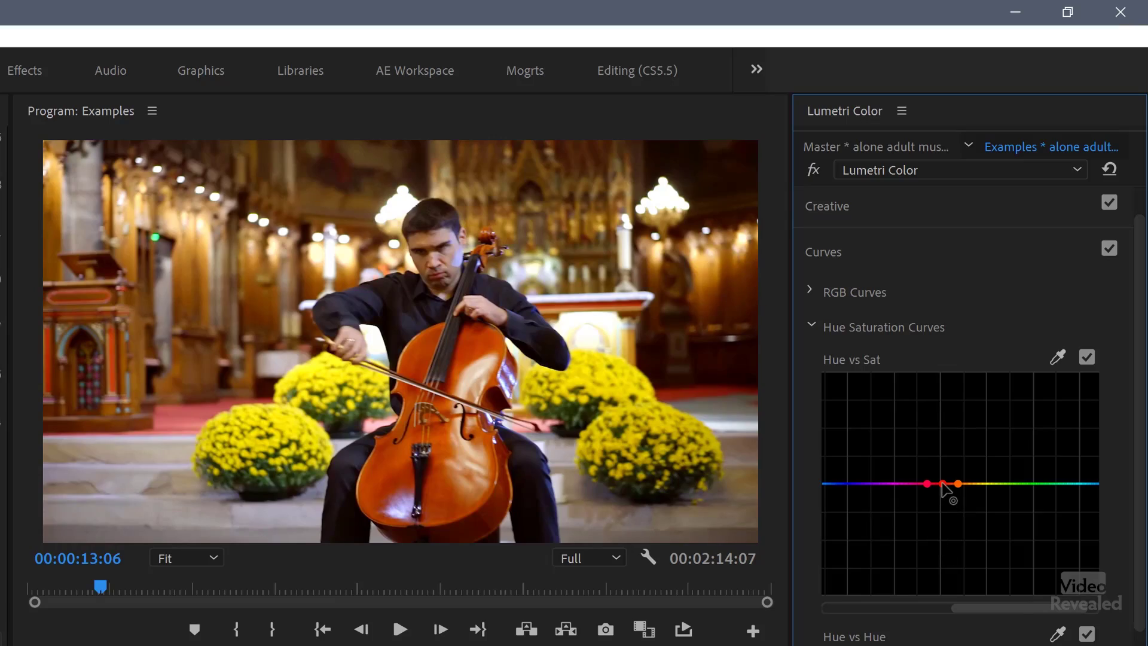
Step: Raise the red point on the Hue vs Sat curve into a saturation peak for the cello
mouse_move(942, 486)
left_mouse_down()
mouse_move(944, 474)
mouse_move(944, 510)
mouse_move(944, 441)
mouse_move(946, 466)
left_mouse_up()
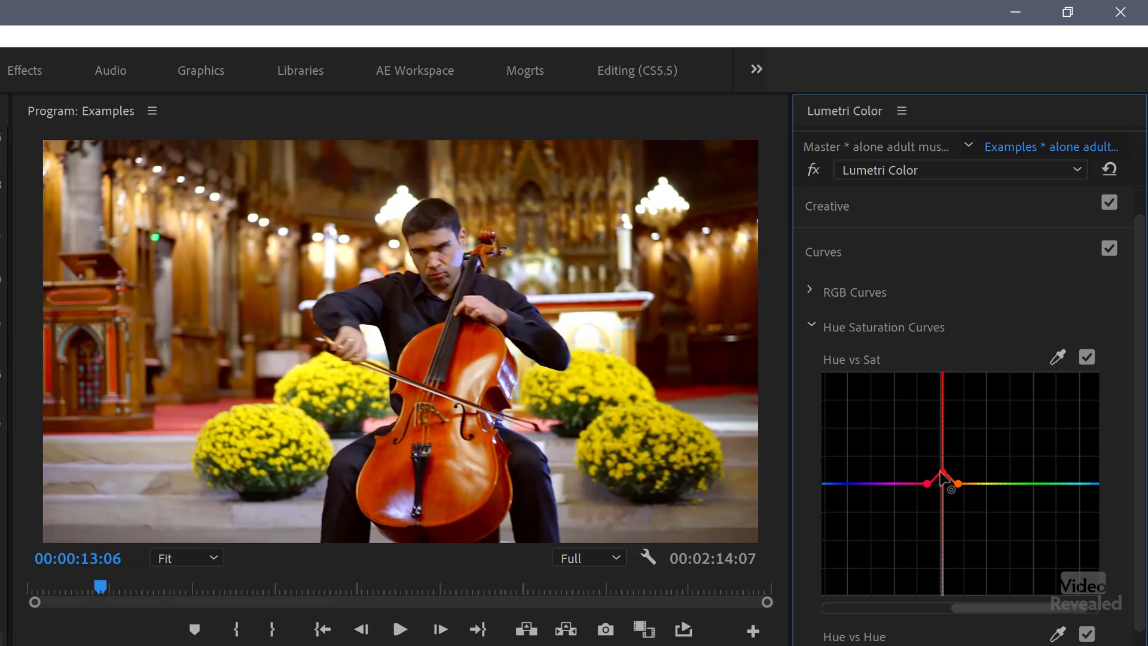
left_click_drag(944, 483, 944, 499)
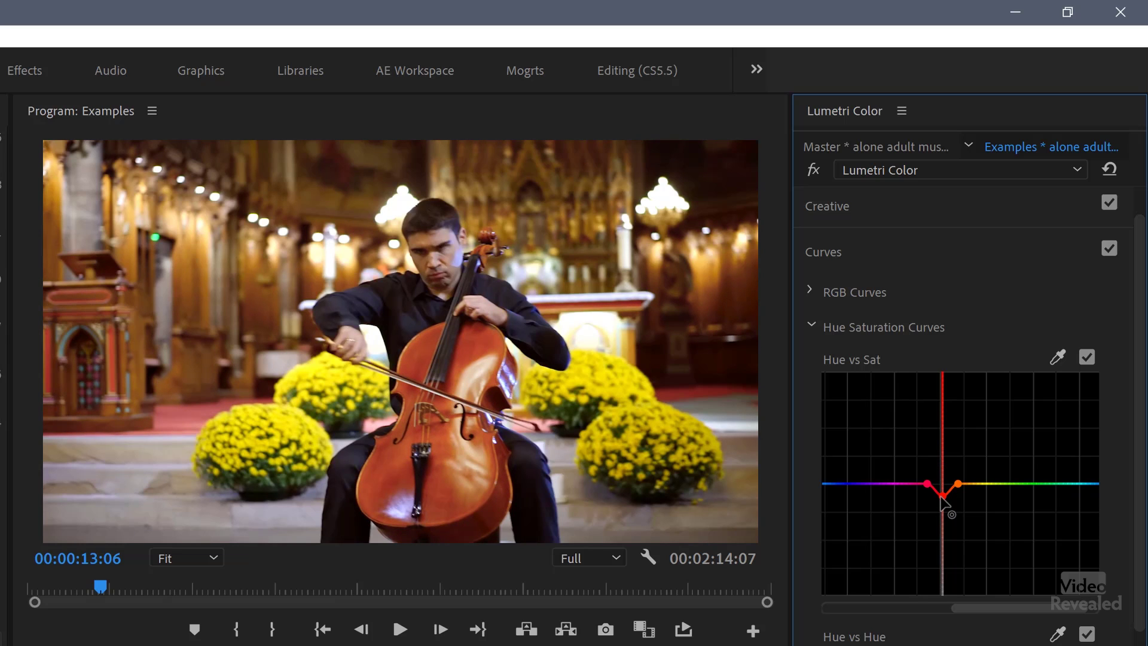
left_click_drag(940, 497, 939, 454)
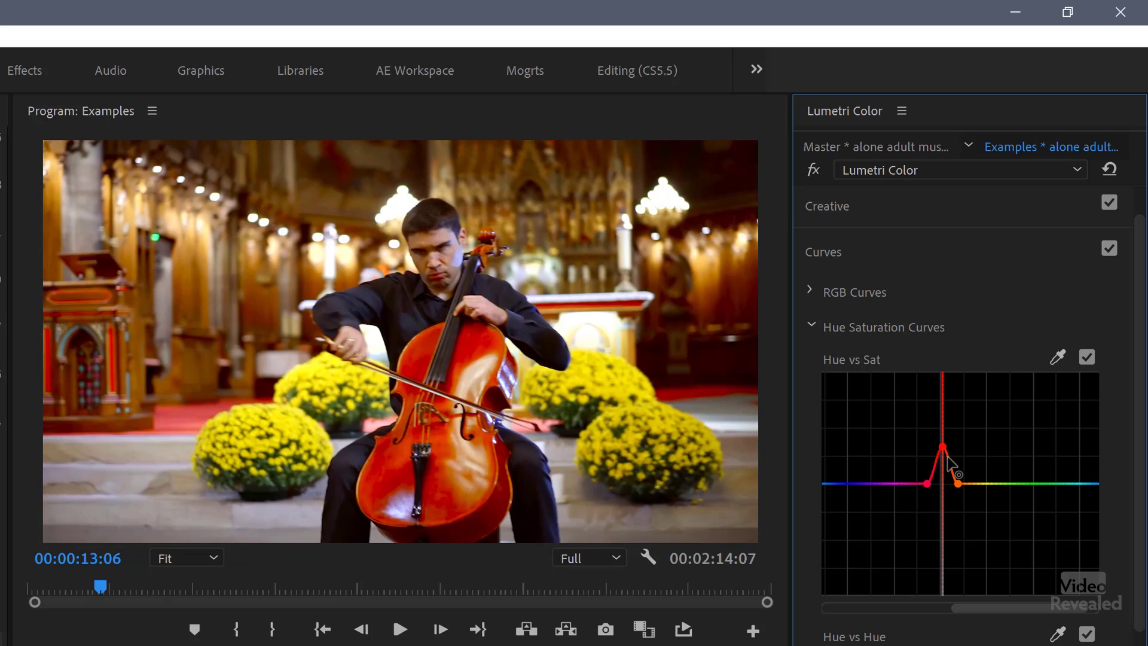
Step: Rework the Hue vs Sat red range, ending with a saturation dip that mutes the cello
key("ctrl+z")
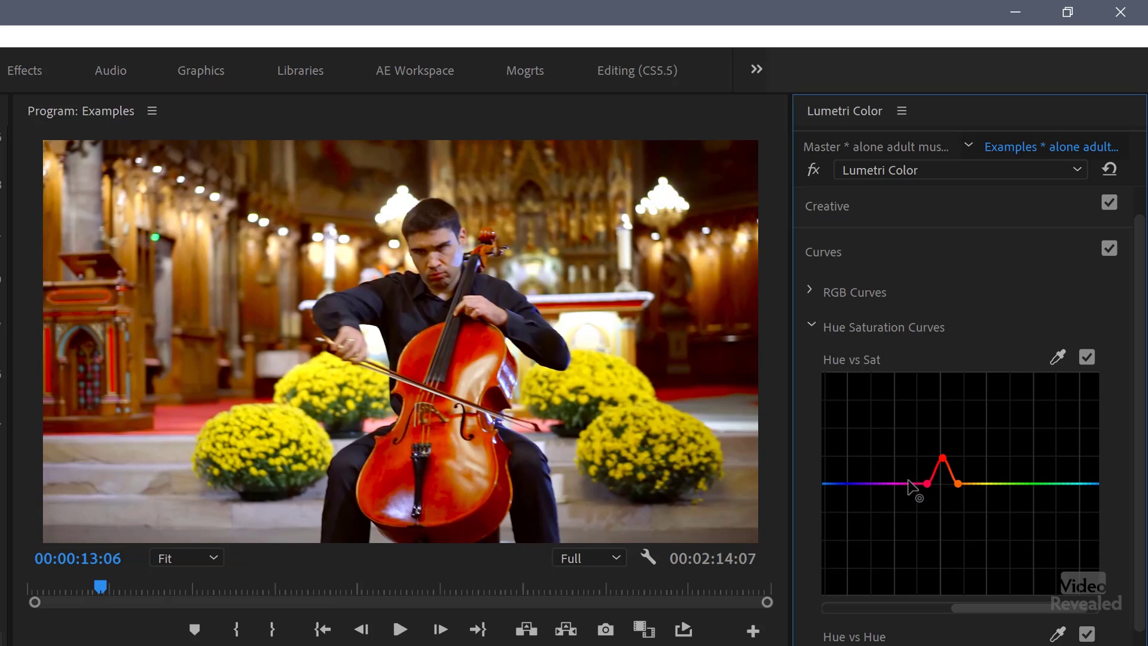
left_click(900, 480)
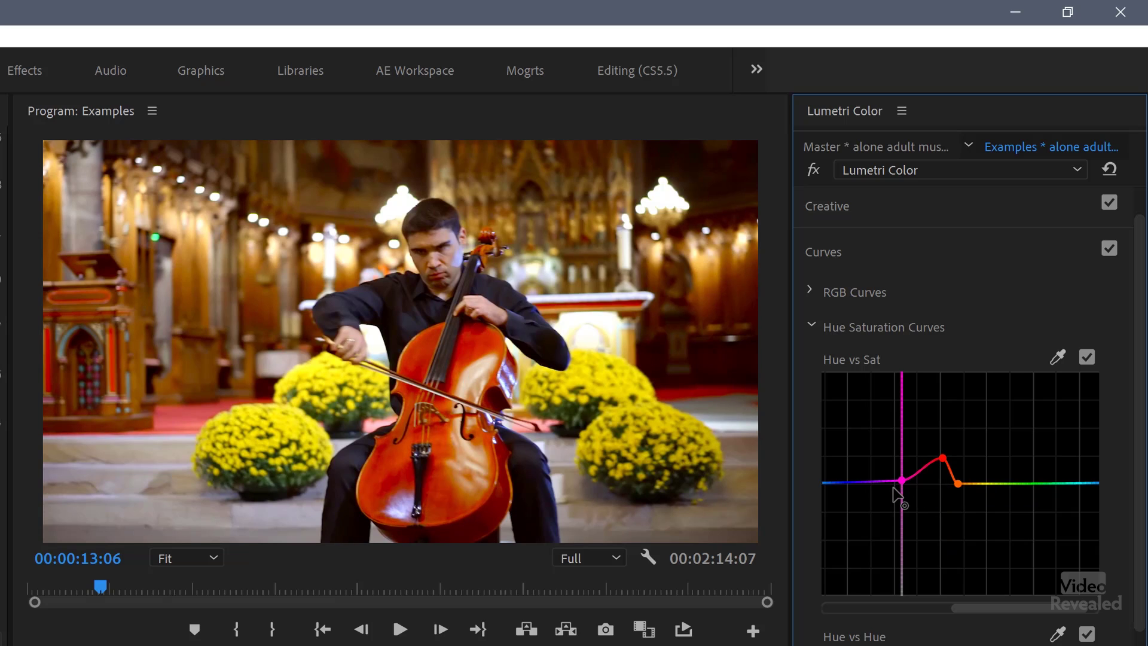
left_click_drag(894, 489, 894, 490)
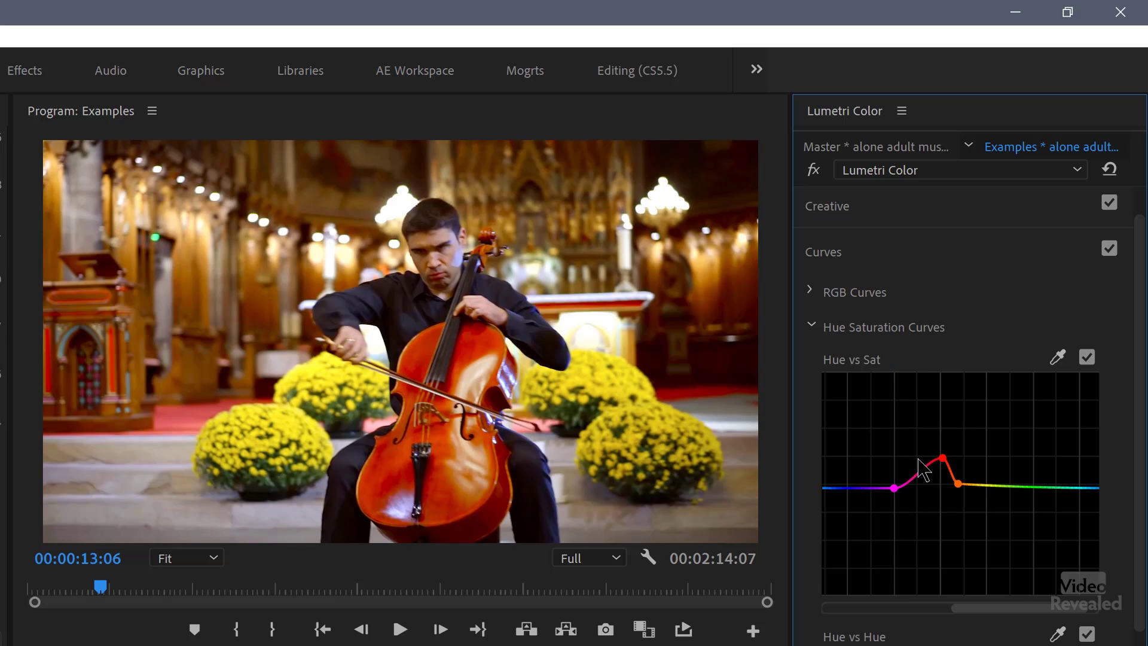
mouse_move(941, 458)
left_mouse_down()
mouse_move(917, 456)
mouse_move(929, 448)
left_mouse_up()
mouse_move(929, 407)
left_mouse_down()
mouse_move(931, 389)
mouse_move(933, 539)
mouse_move(928, 410)
mouse_move(942, 424)
left_mouse_up()
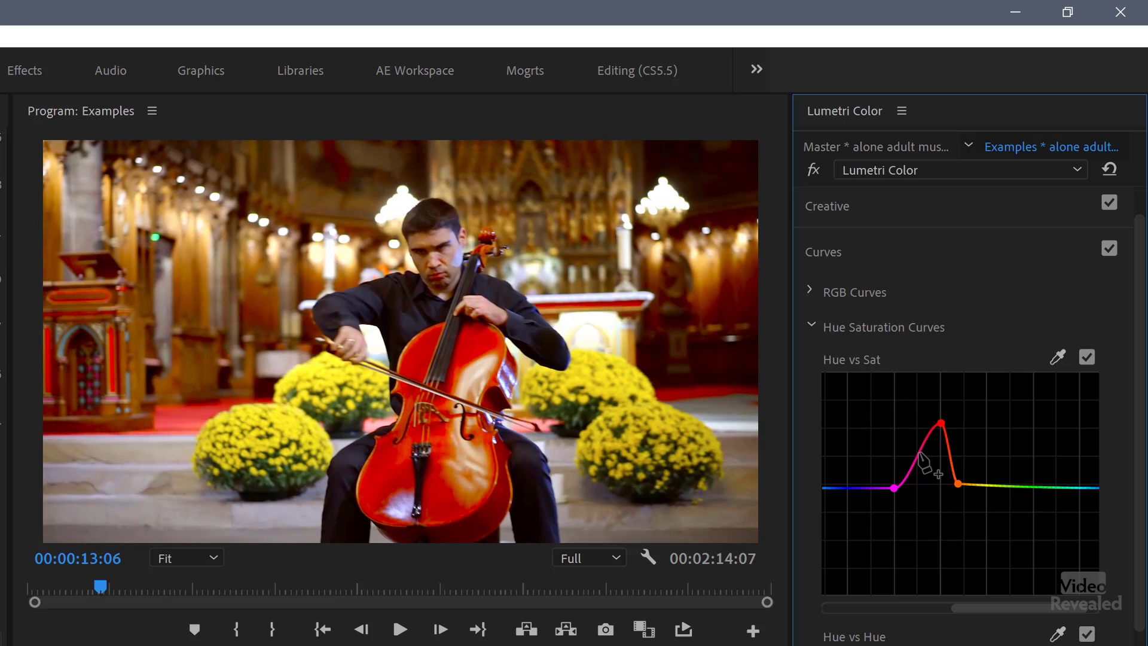
double_click(908, 430)
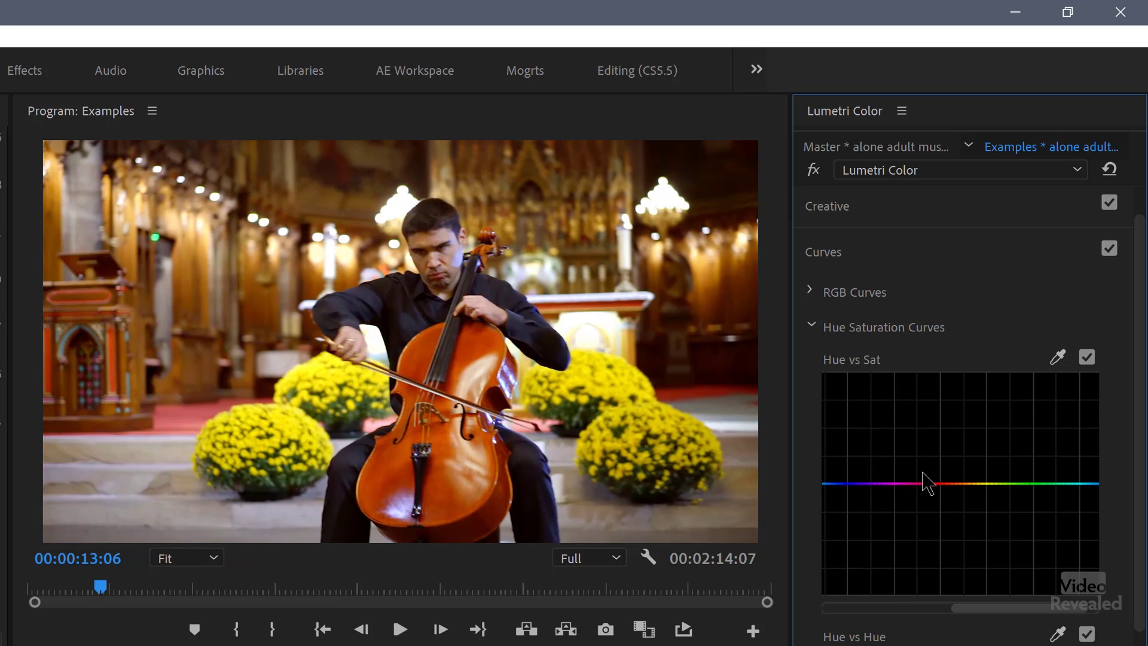
key("ctrl+z")
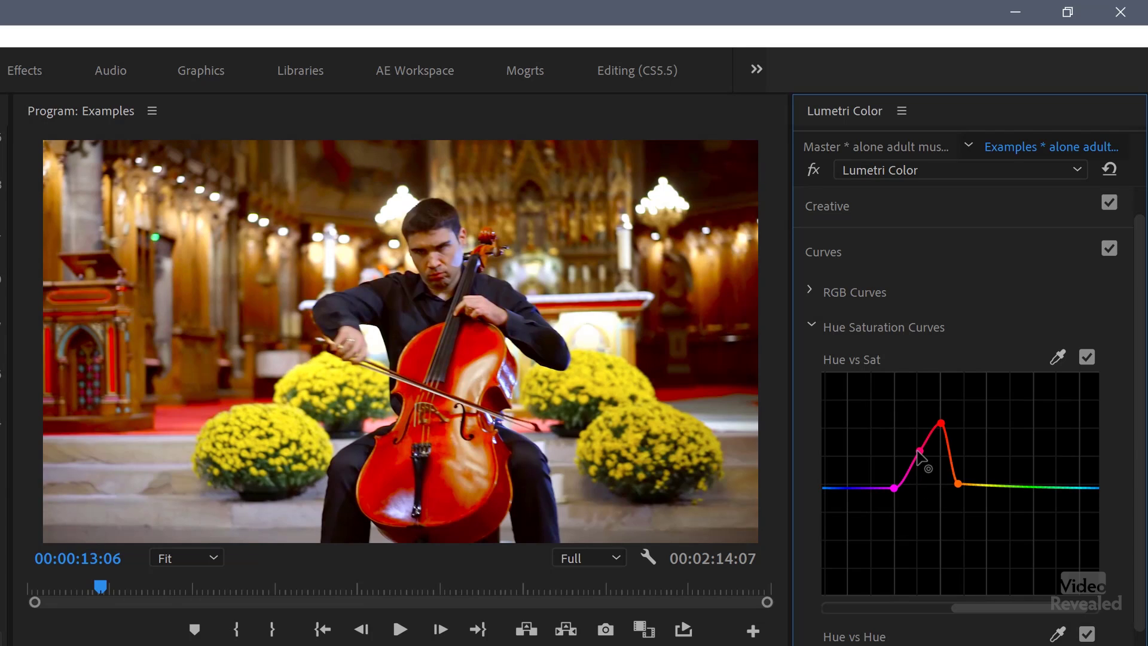
left_click_drag(919, 450, 963, 530)
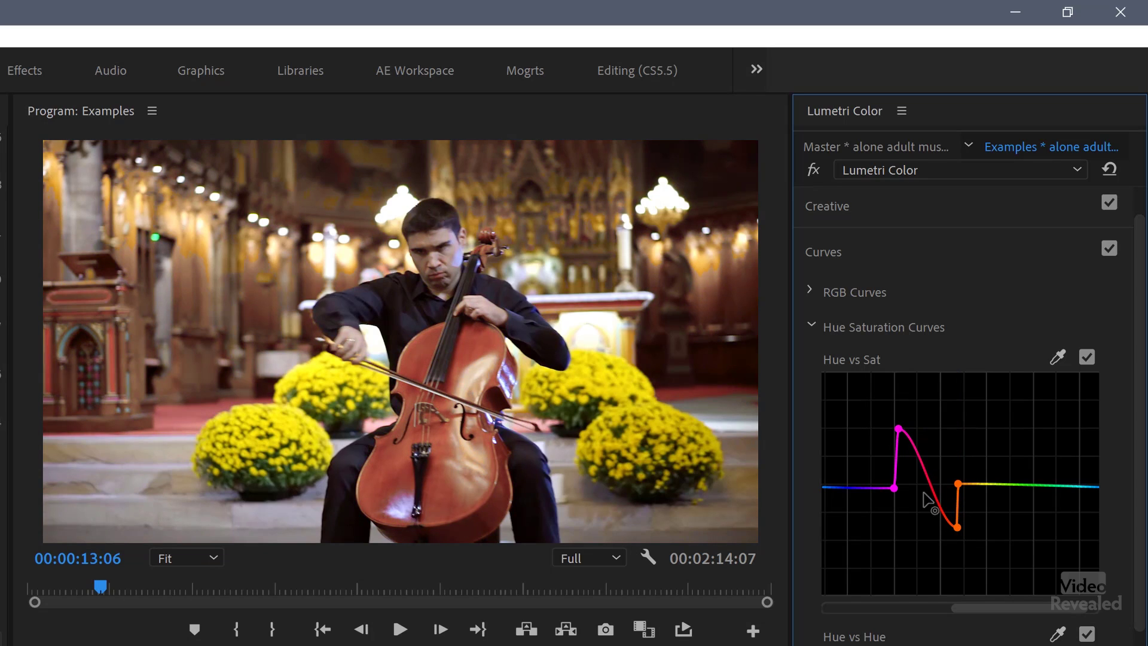
left_click_drag(898, 429, 915, 522)
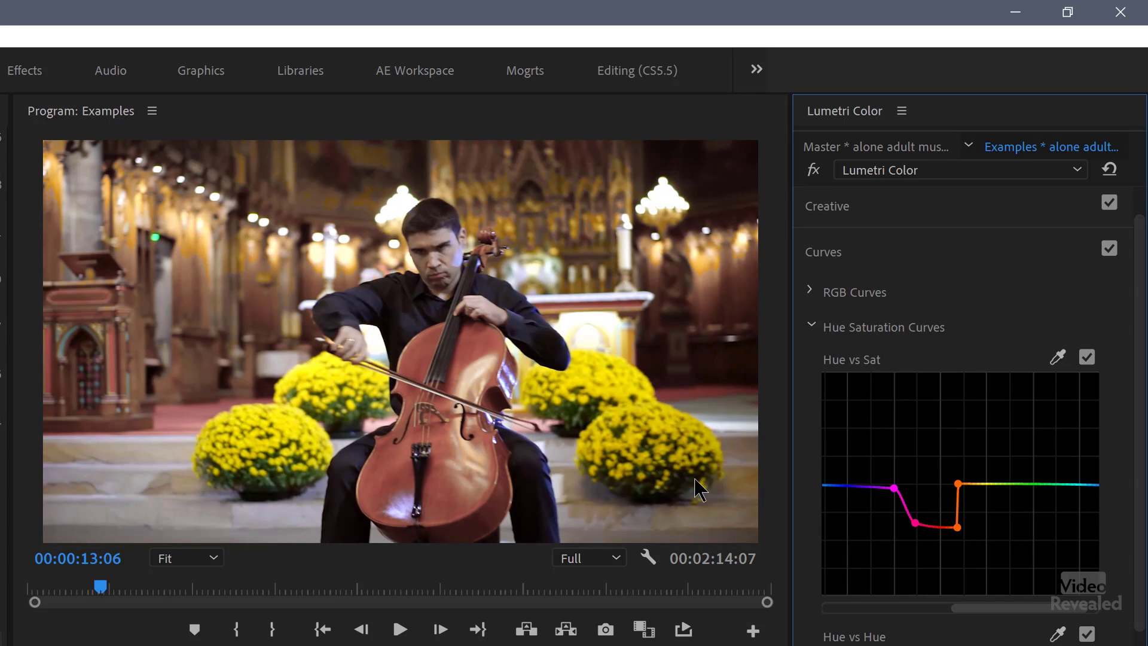
Step: Sample the yellow flowers, boost their saturation, then switch Hue vs Sat off
left_click(1059, 357)
left_click(685, 488)
left_click_drag(982, 485, 962, 433)
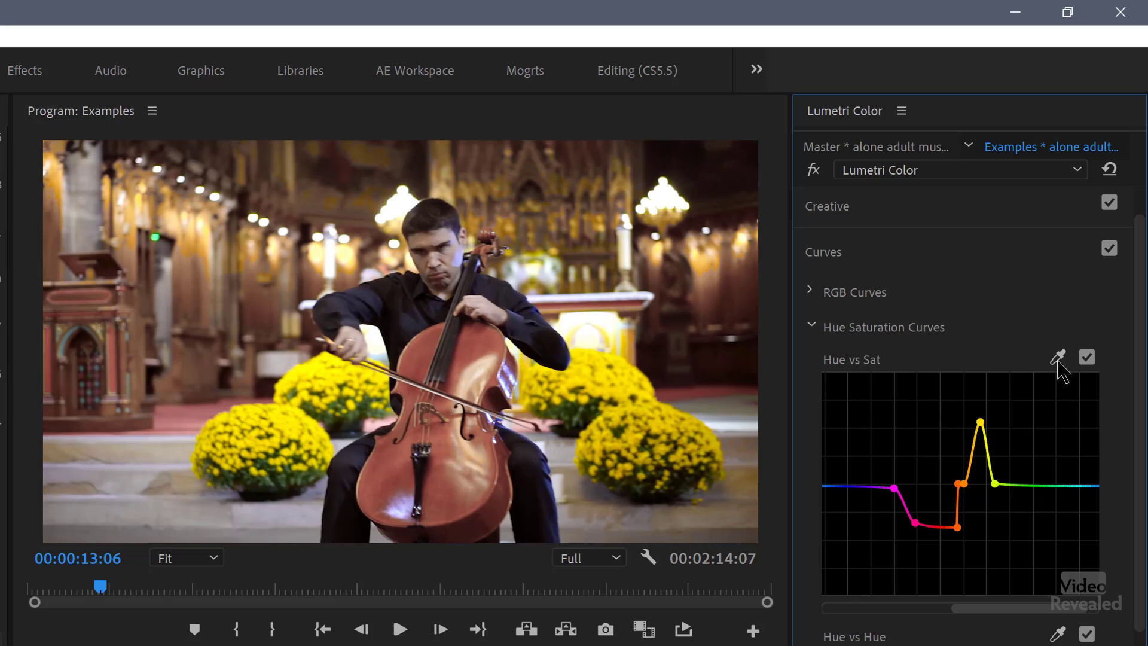
left_click(1088, 358)
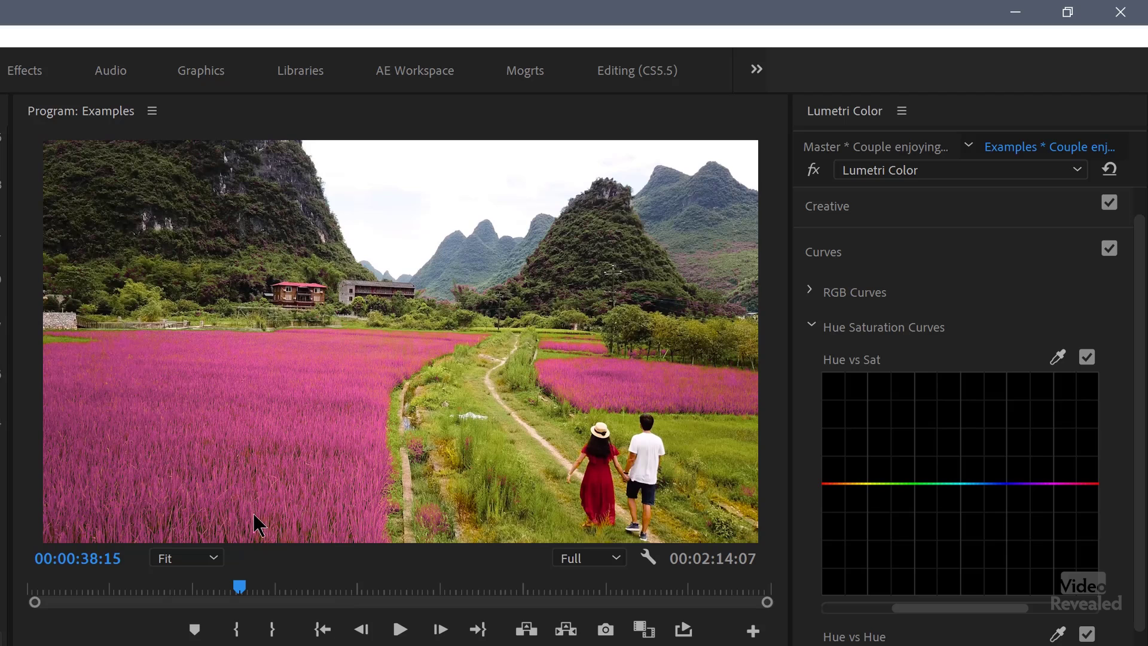
Step: Compare Hue vs Hue on and off, reset it, and drag the green fields' point down
left_click(1087, 635)
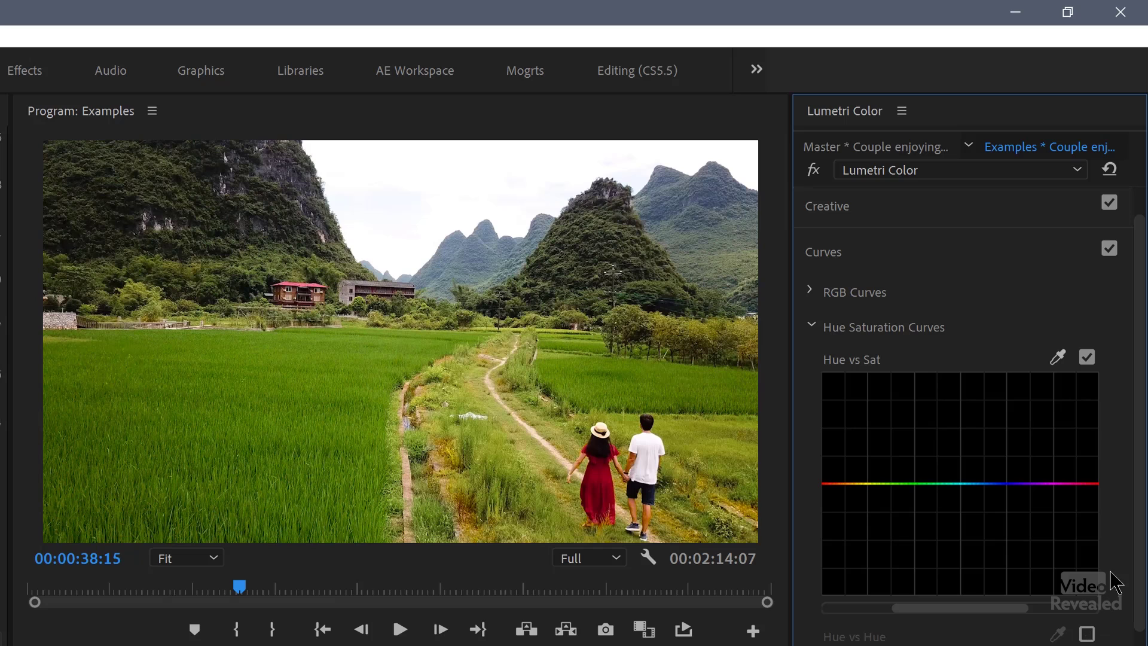
scroll(1124, 578, "down", 5)
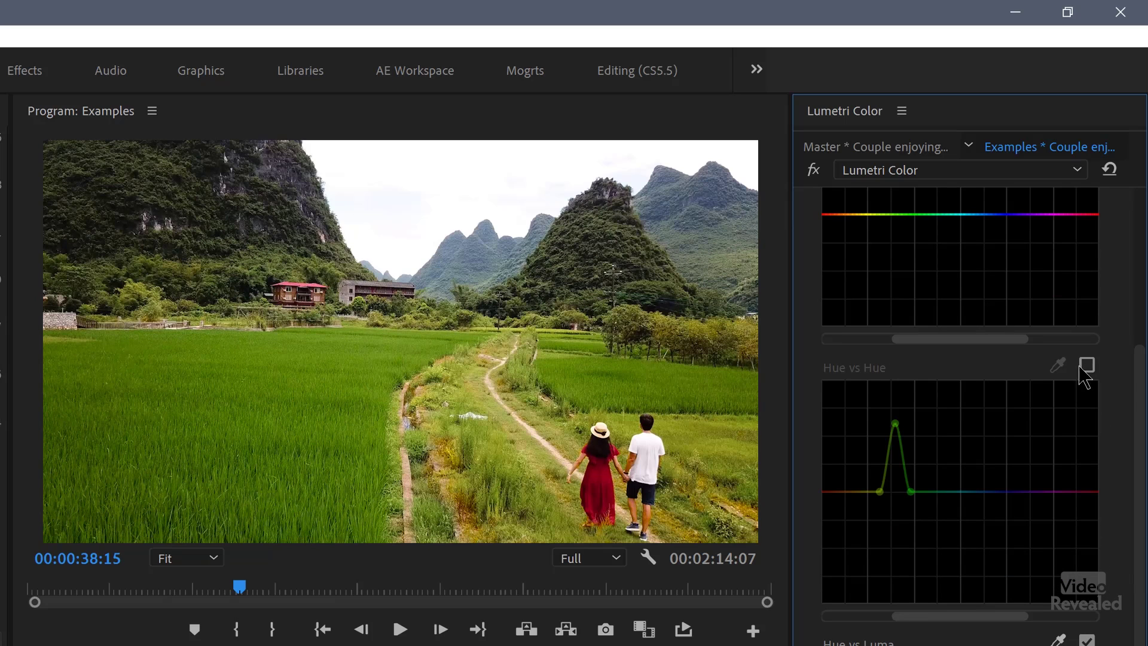
left_click(1087, 365)
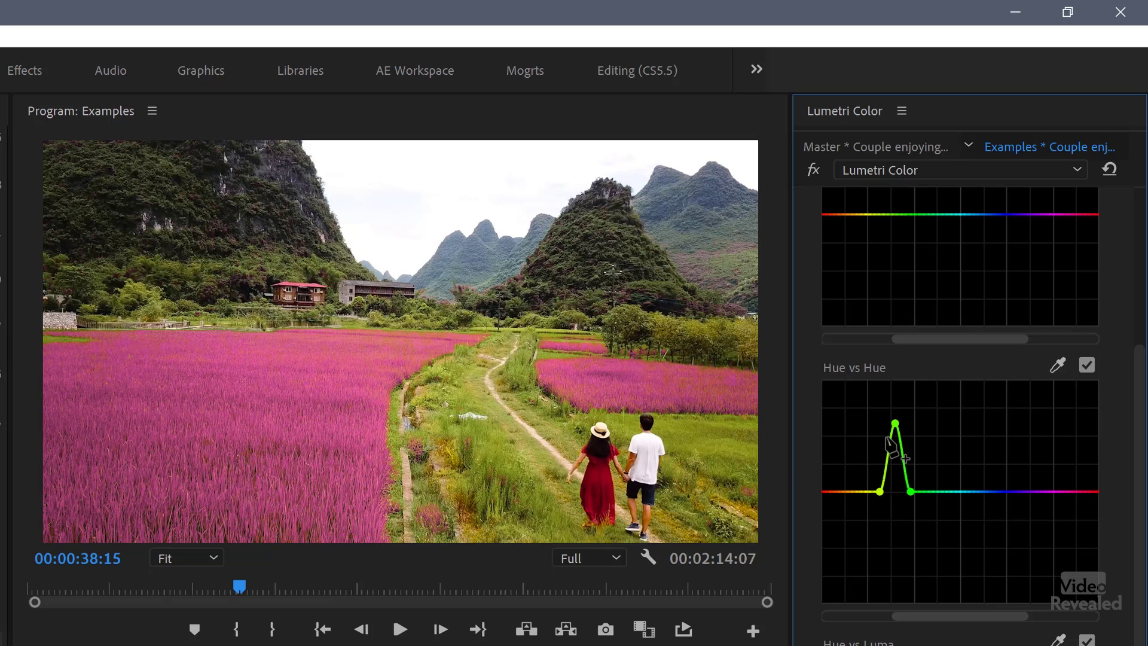
left_click_drag(895, 423, 899, 458)
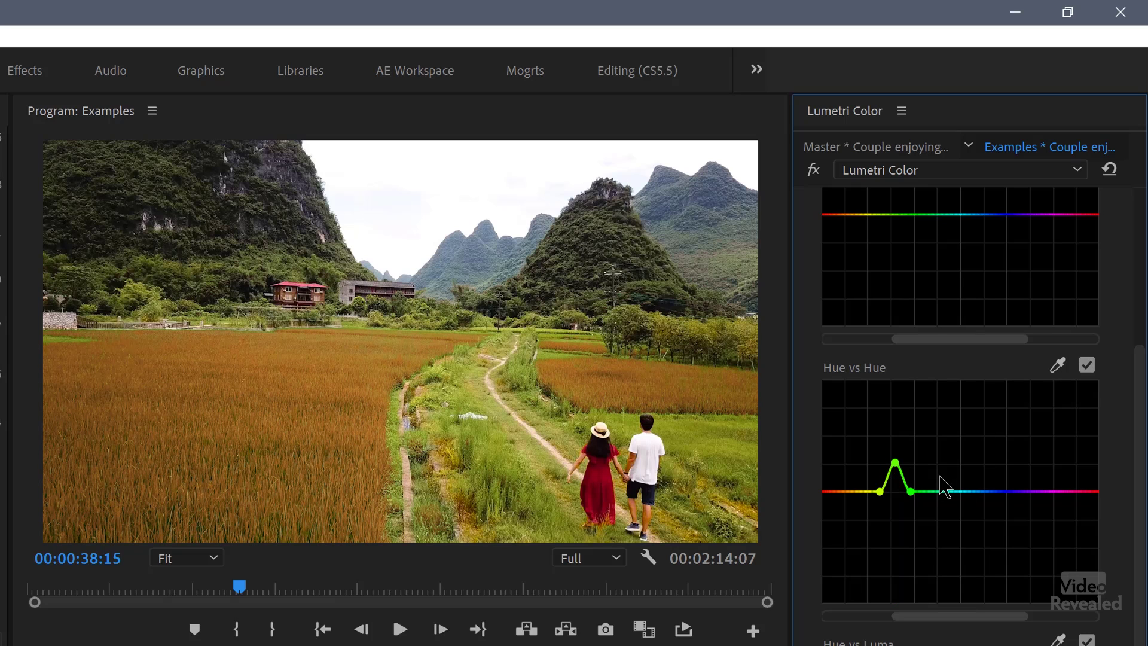
double_click(910, 493)
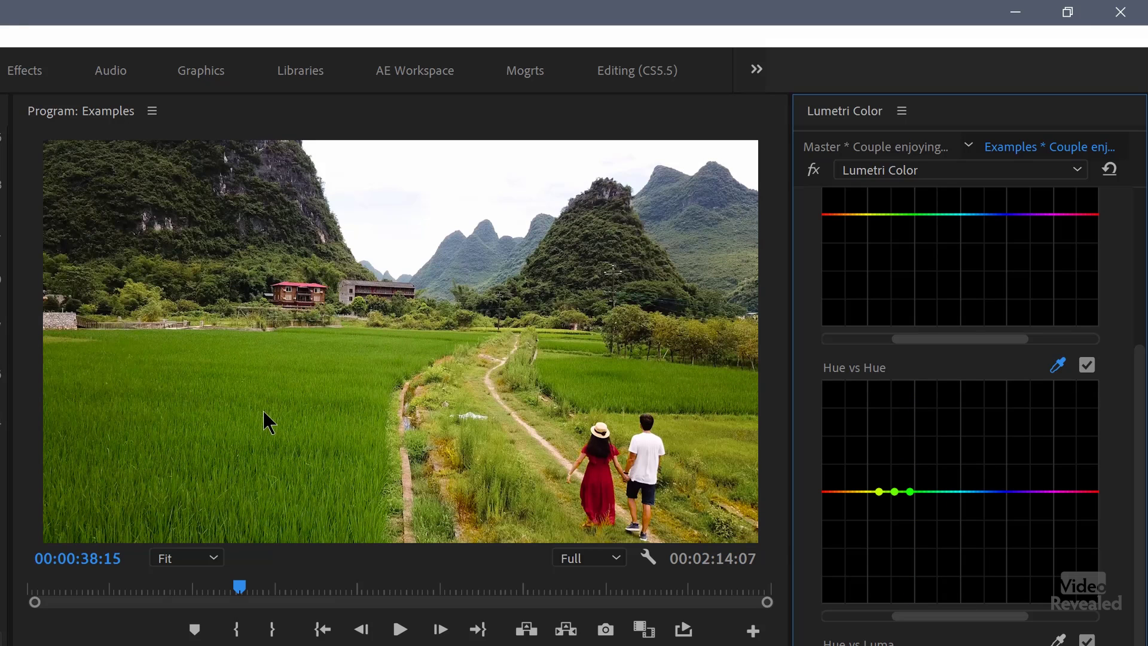
left_click_drag(895, 493, 915, 536)
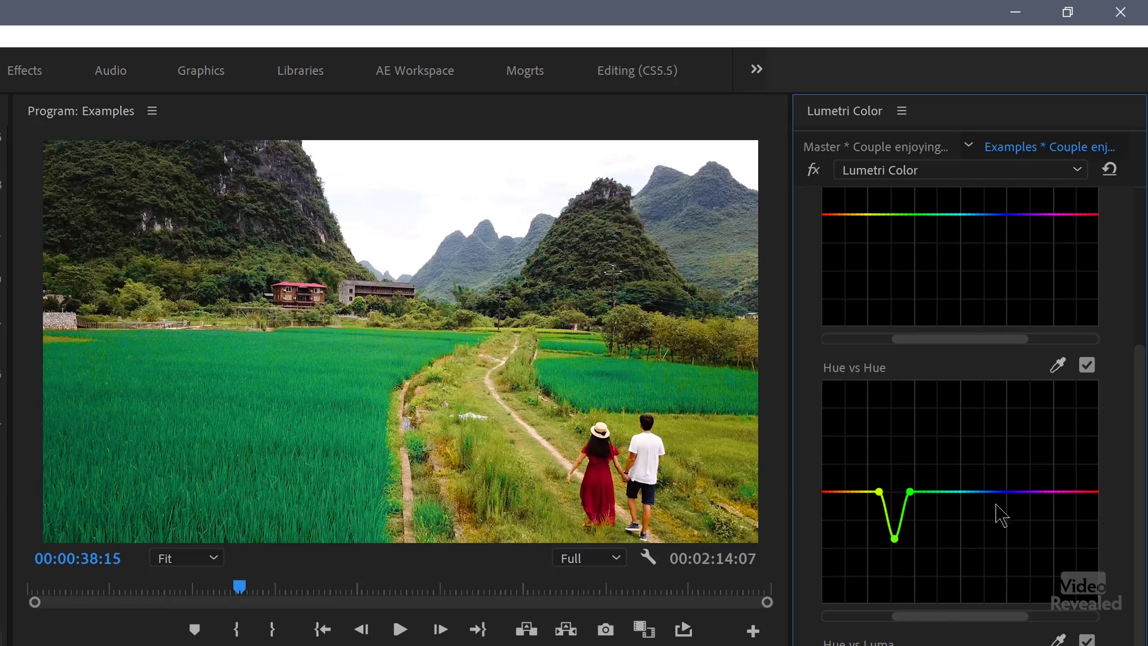
Step: Sample the red dress and shift its hue toward purple, fine-tuning the range
left_click(1057, 365)
left_click(597, 487)
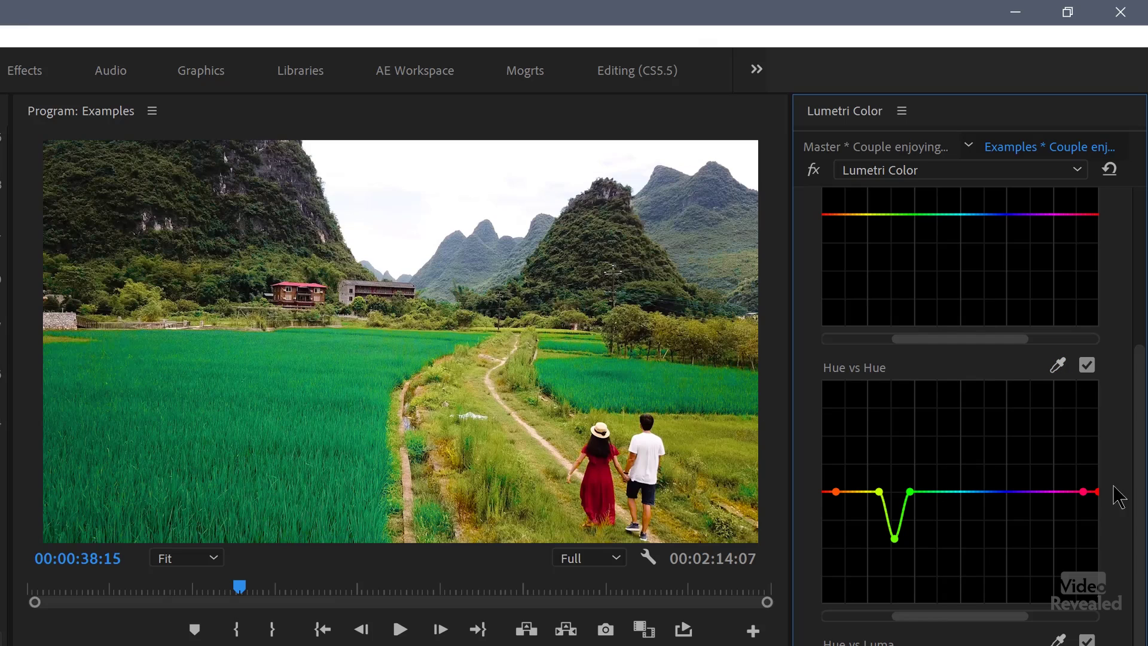
left_click_drag(926, 627, 980, 616)
left_click_drag(929, 491, 899, 491)
left_click(948, 492)
left_click_drag(928, 443, 937, 443)
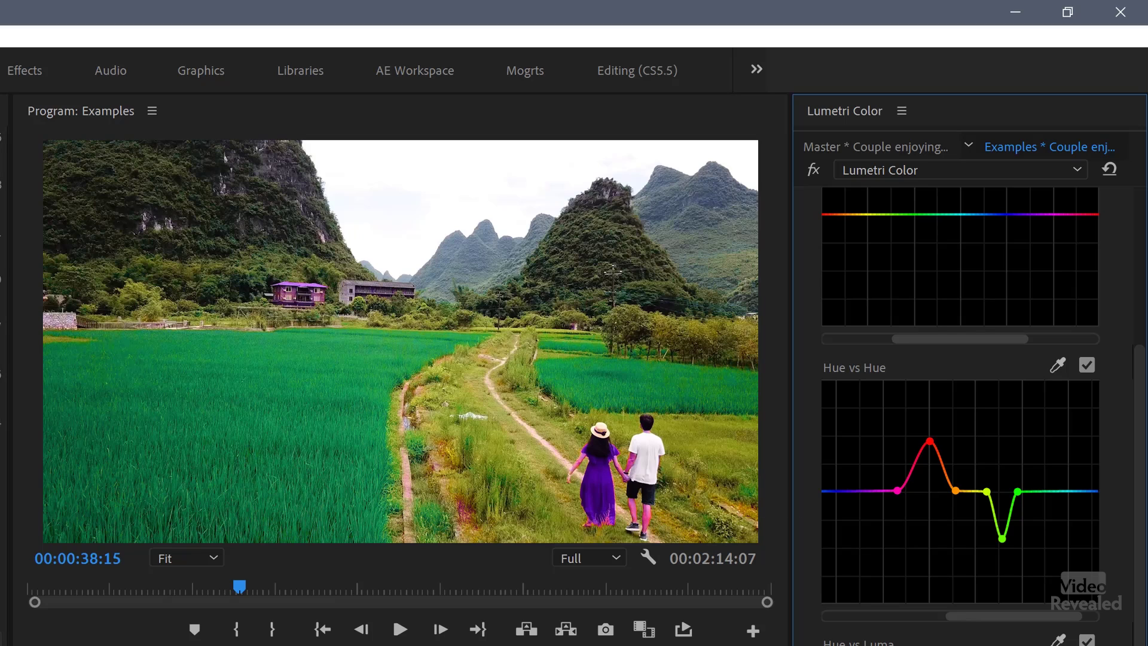
key("l")
key("l")
key("l")
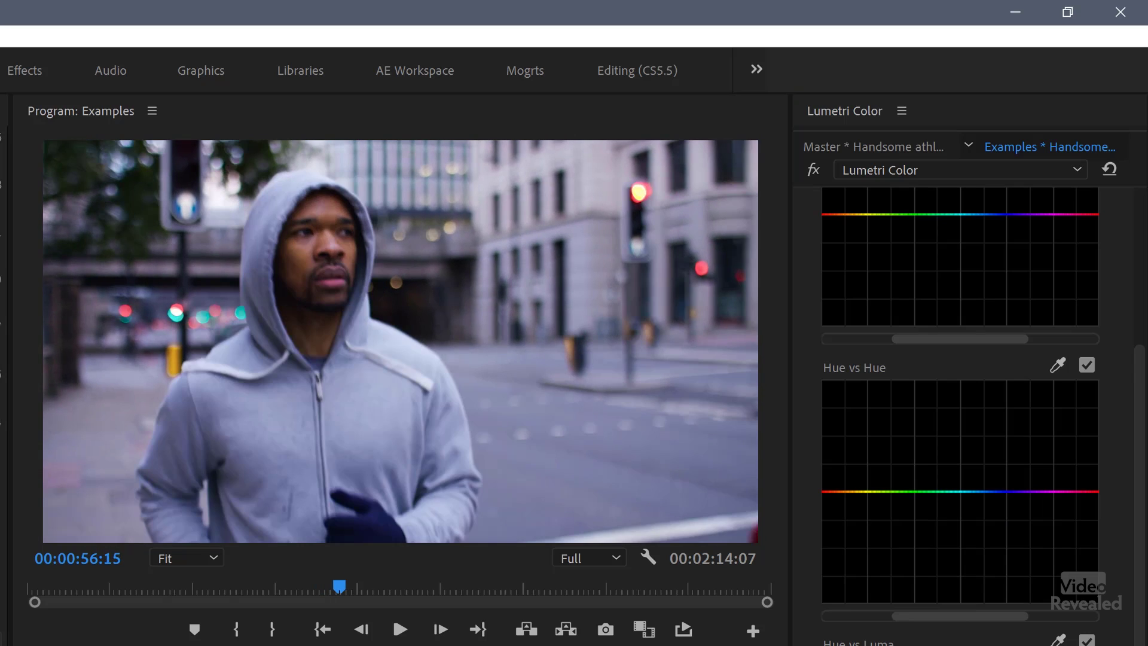
Step: Compare Hue vs Luma on and off, then raise its orange point to brighten the man's face
scroll(1115, 546, "down", 3)
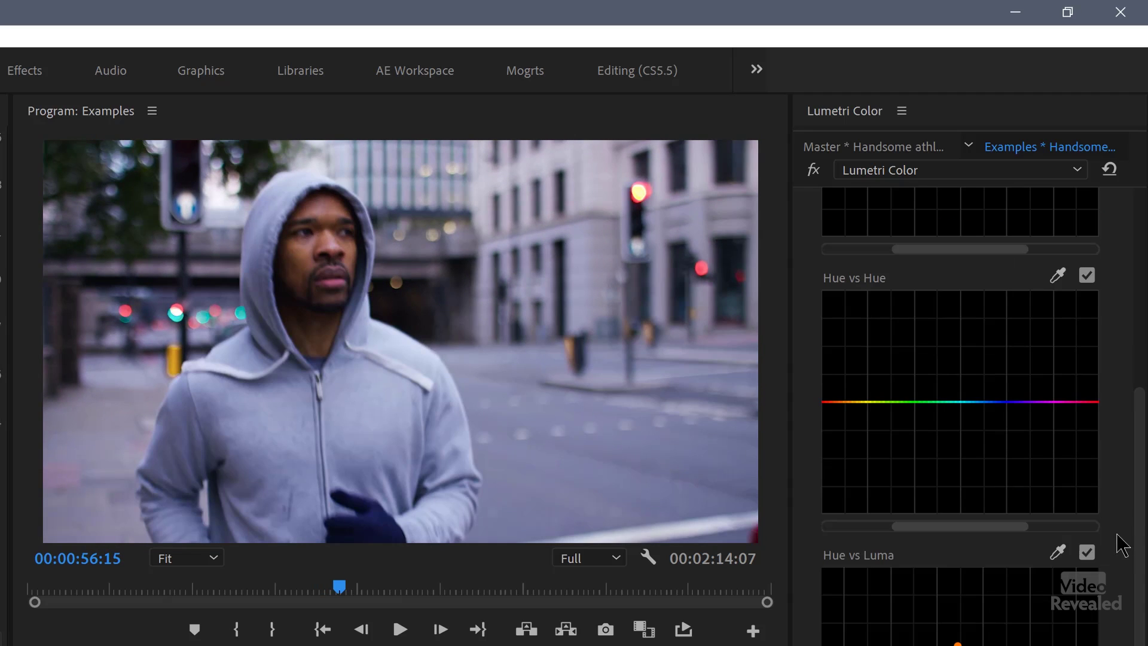
scroll(1120, 539, "down", 3)
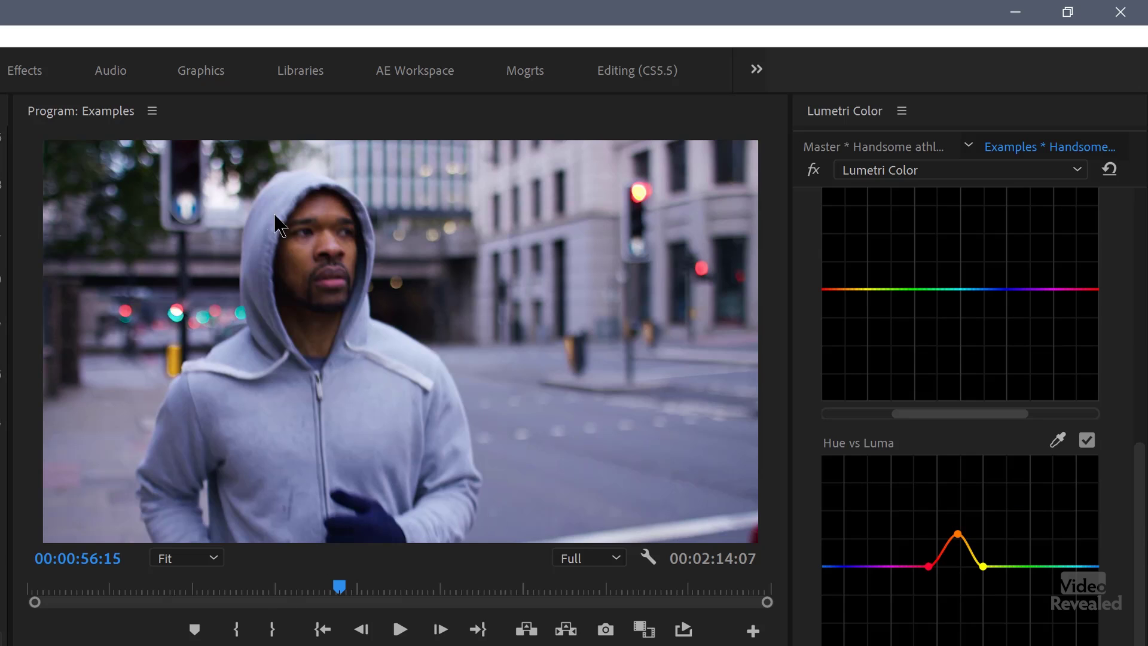
left_click(1088, 441)
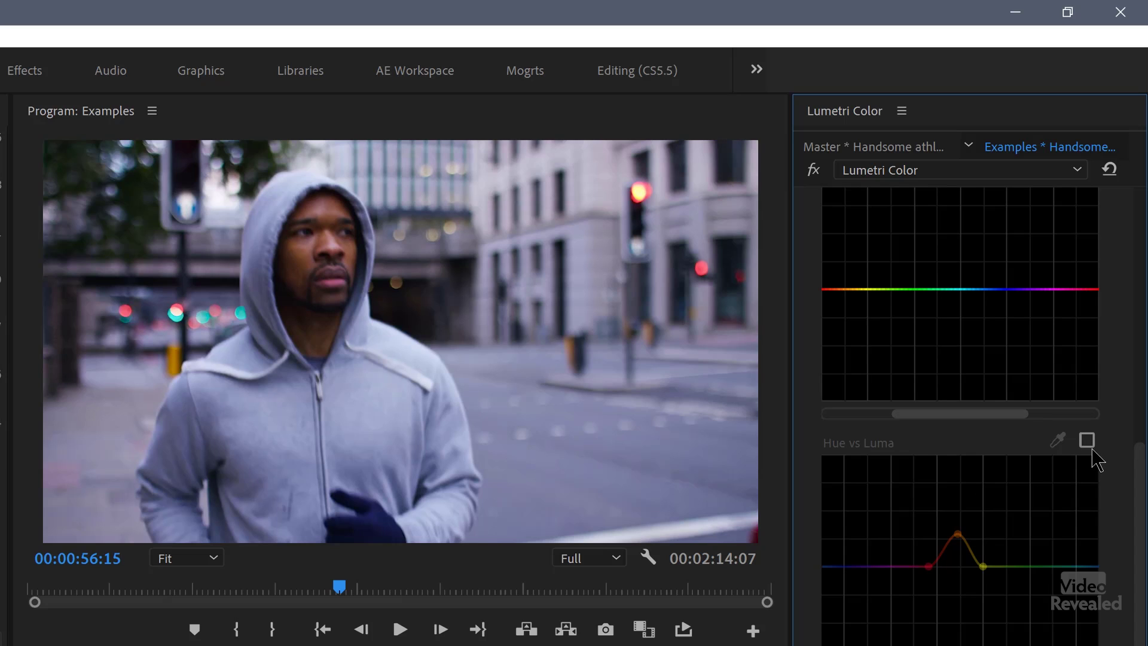
left_click(1088, 443)
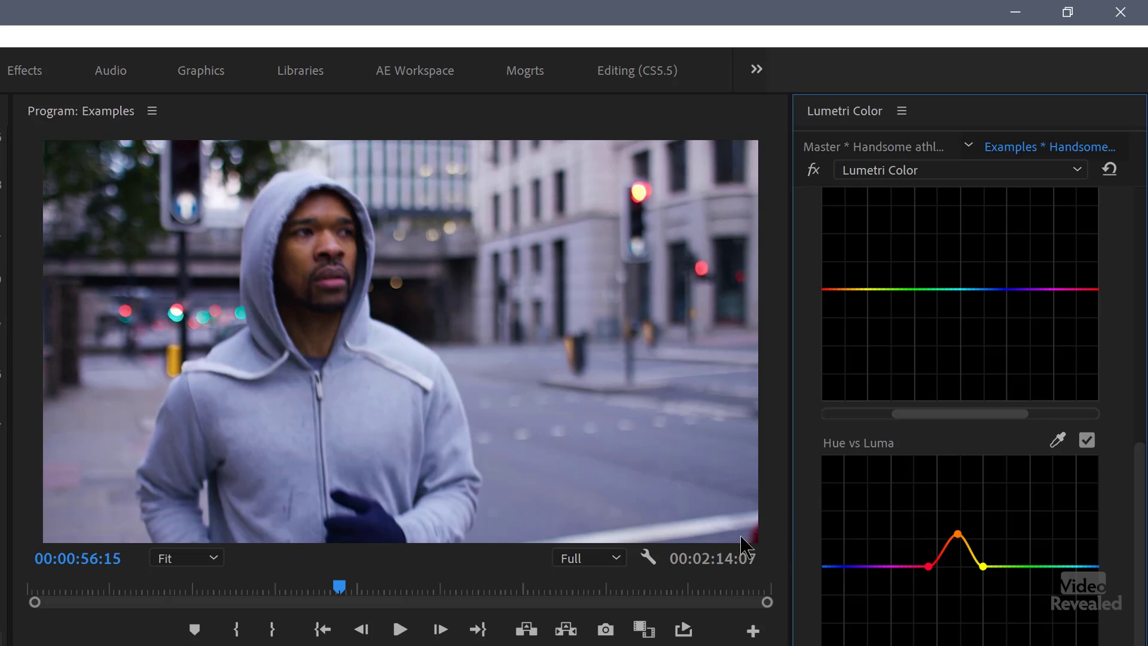
mouse_move(962, 537)
left_mouse_down()
mouse_move(961, 466)
mouse_move(966, 634)
mouse_move(969, 514)
mouse_move(969, 526)
left_mouse_up()
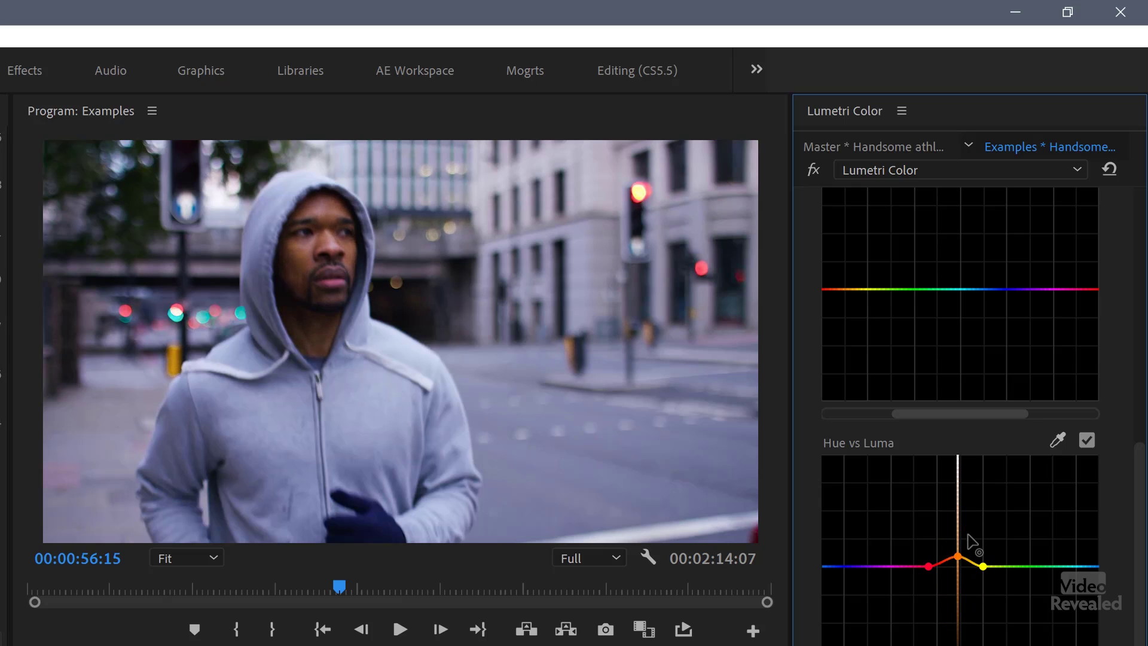
left_click_drag(966, 535, 962, 539)
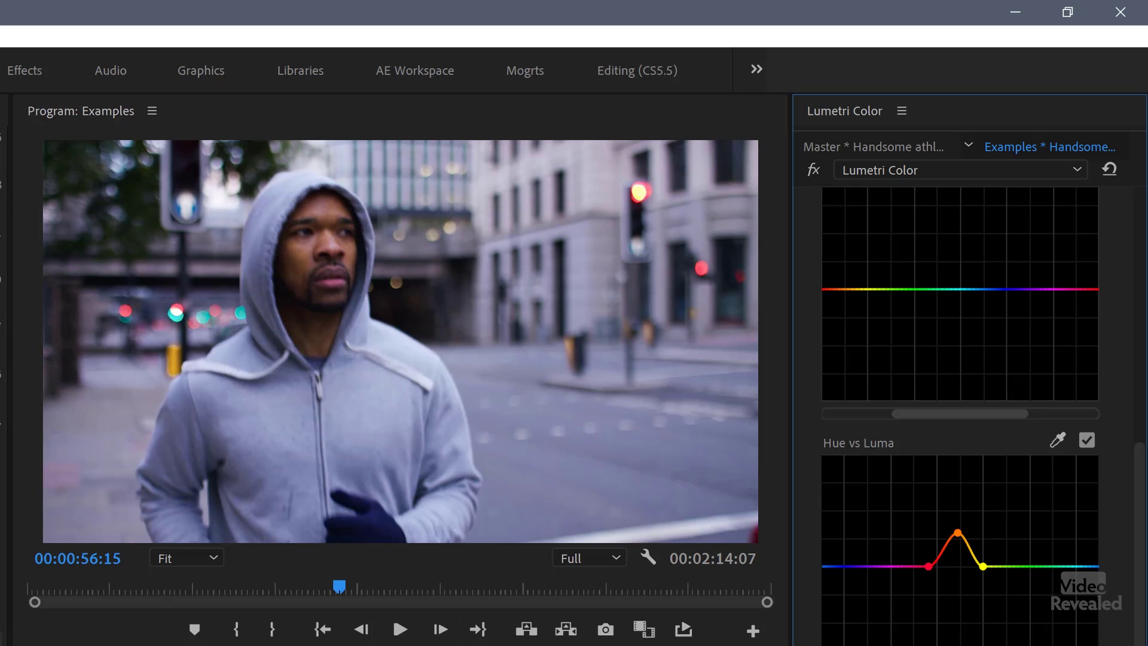
key("Down")
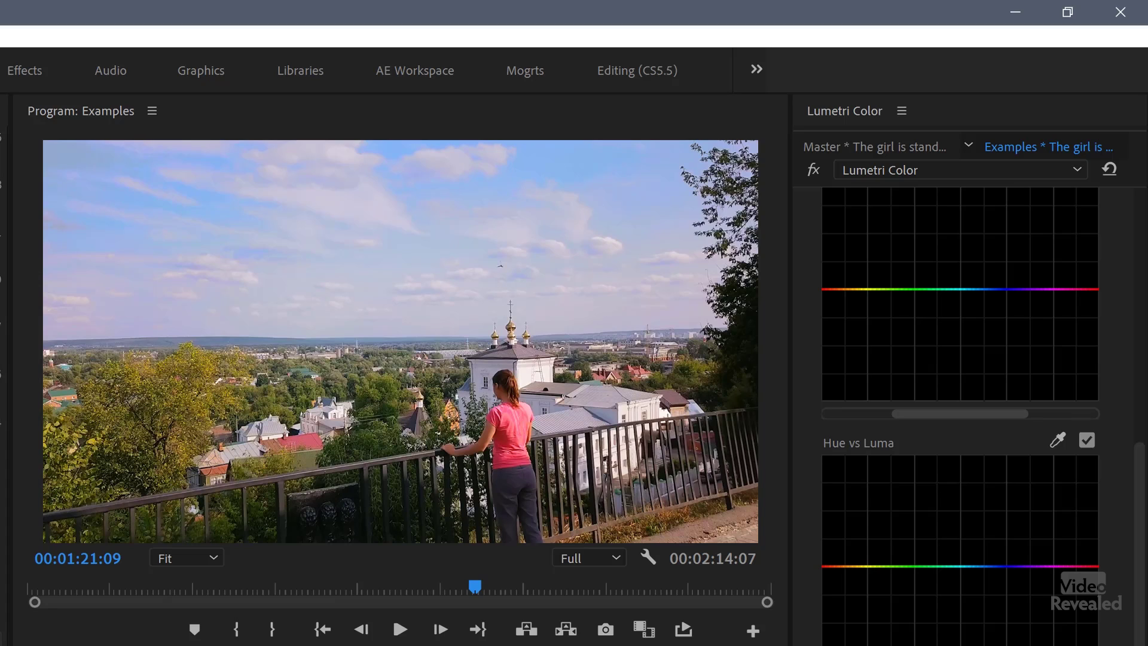
Step: Toggle Luma vs Sat off and on to compare, and lower its existing peak
scroll(1119, 571, "down", 5)
left_click(1088, 426)
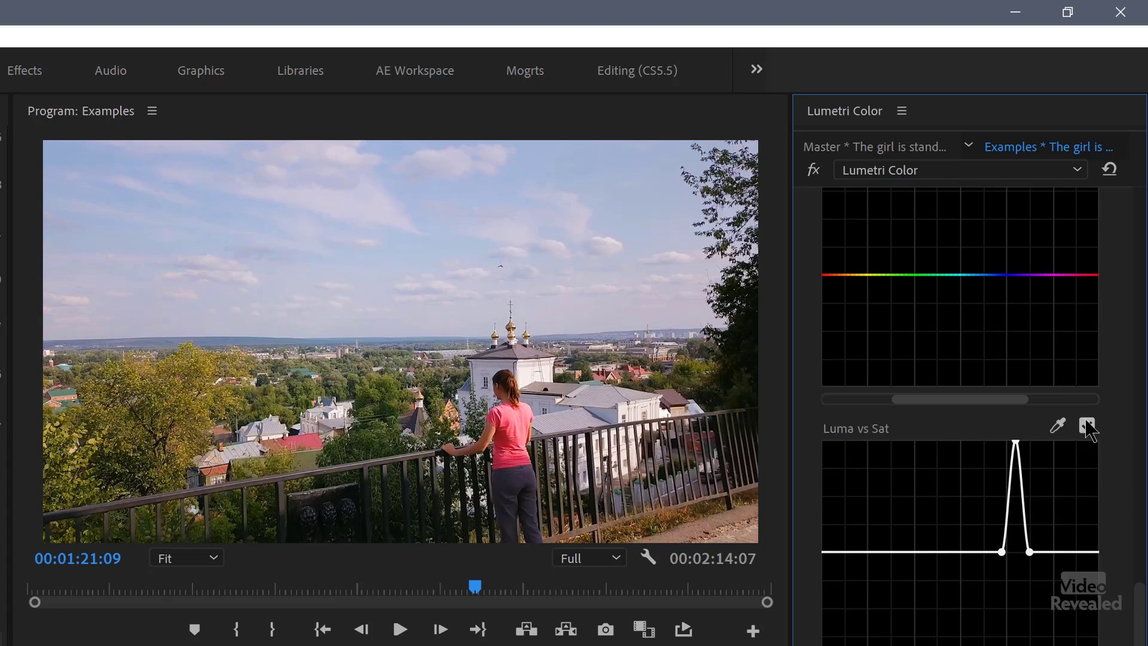
left_click(1087, 426)
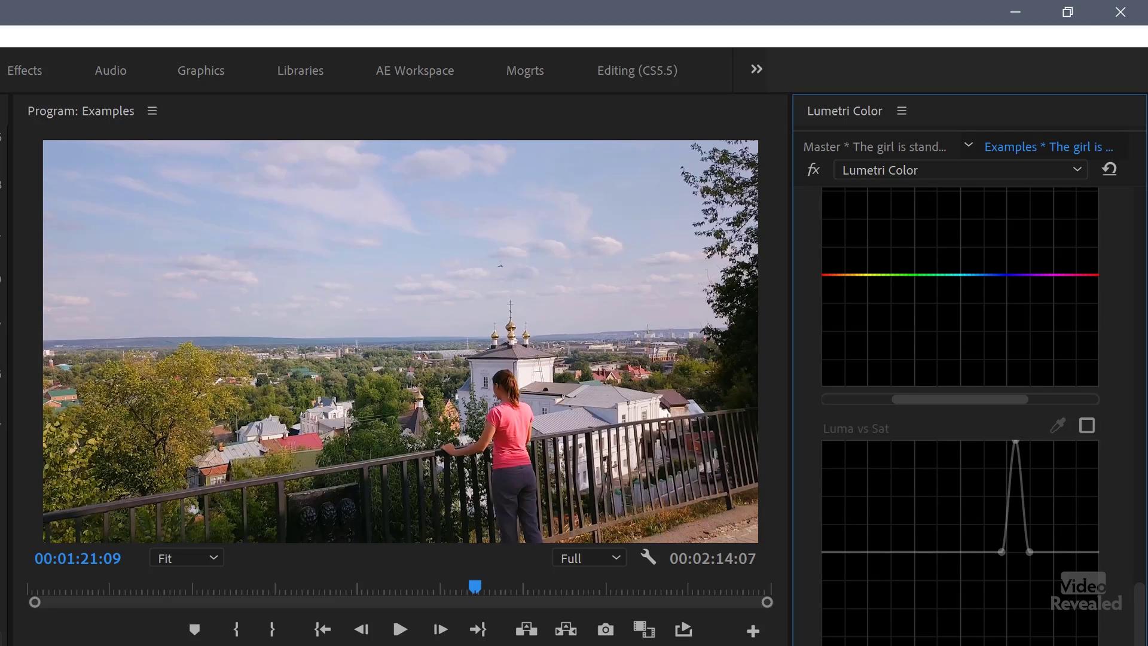
left_click(1087, 426)
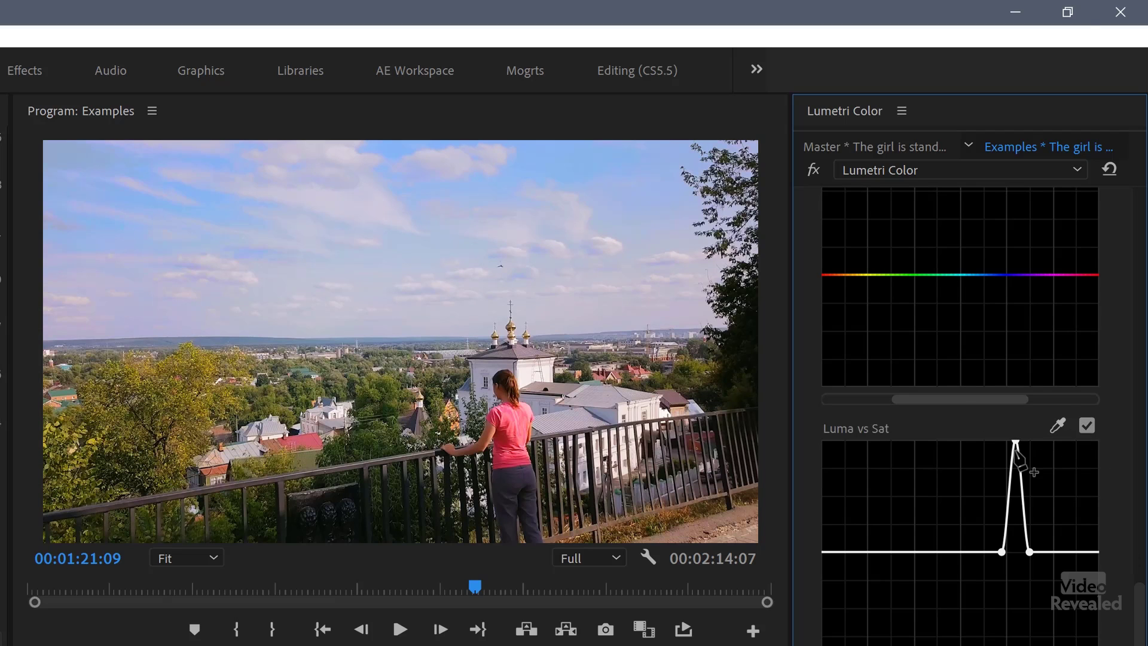
mouse_move(1022, 462)
left_mouse_down()
mouse_move(1021, 616)
mouse_move(1016, 457)
left_mouse_up()
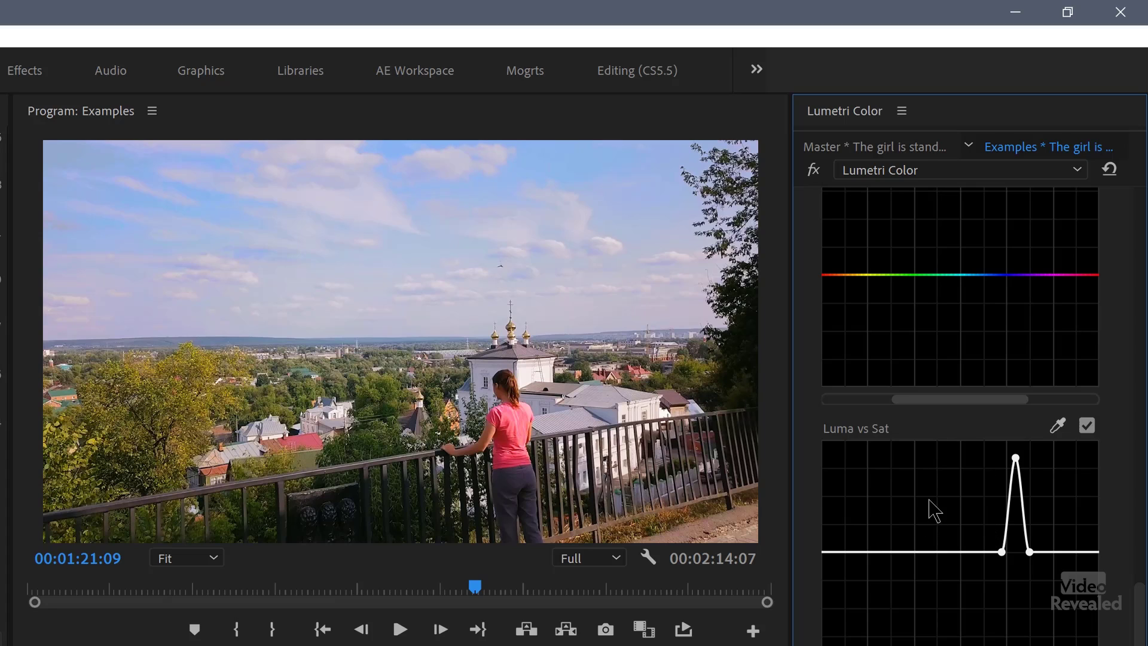
Step: Reset Luma vs Sat, sample the sky, and raise that brightness range into a tall saturation peak
scroll(1128, 533, "down", 2)
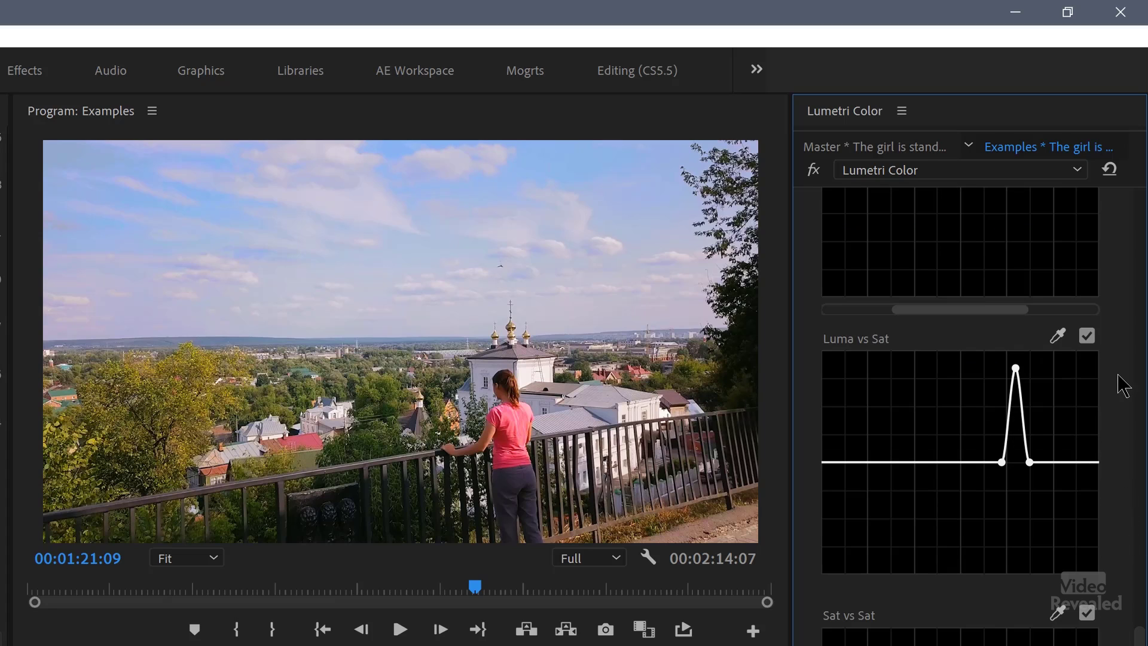
double_click(1015, 368)
left_click(1059, 338)
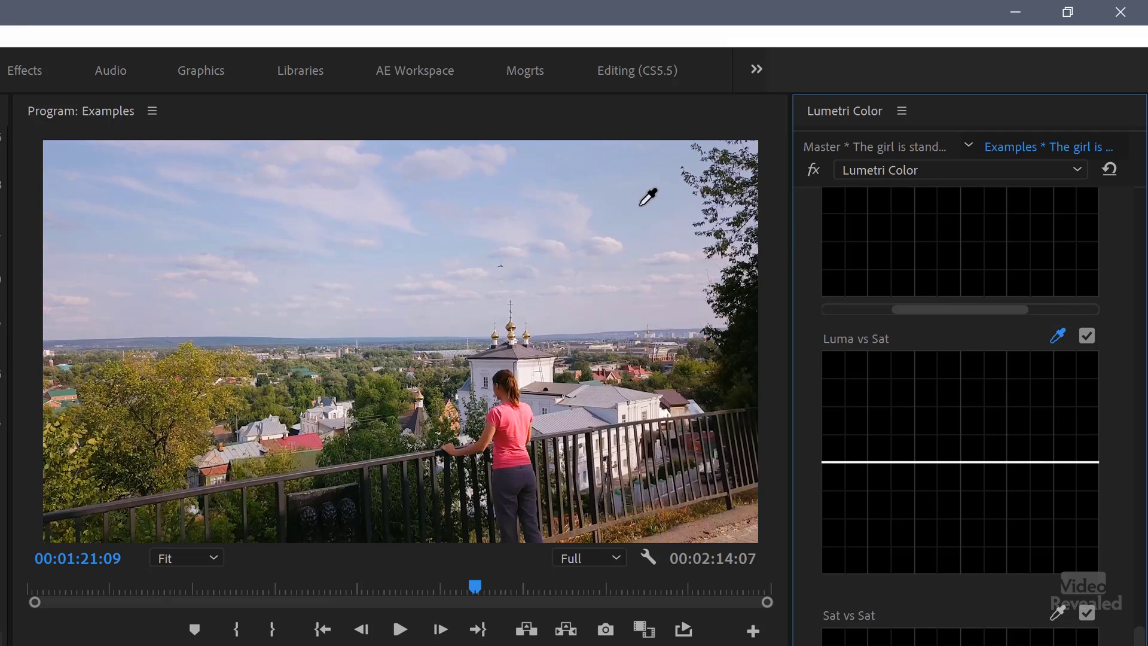
left_click(576, 177)
left_click_drag(1016, 462, 1017, 389)
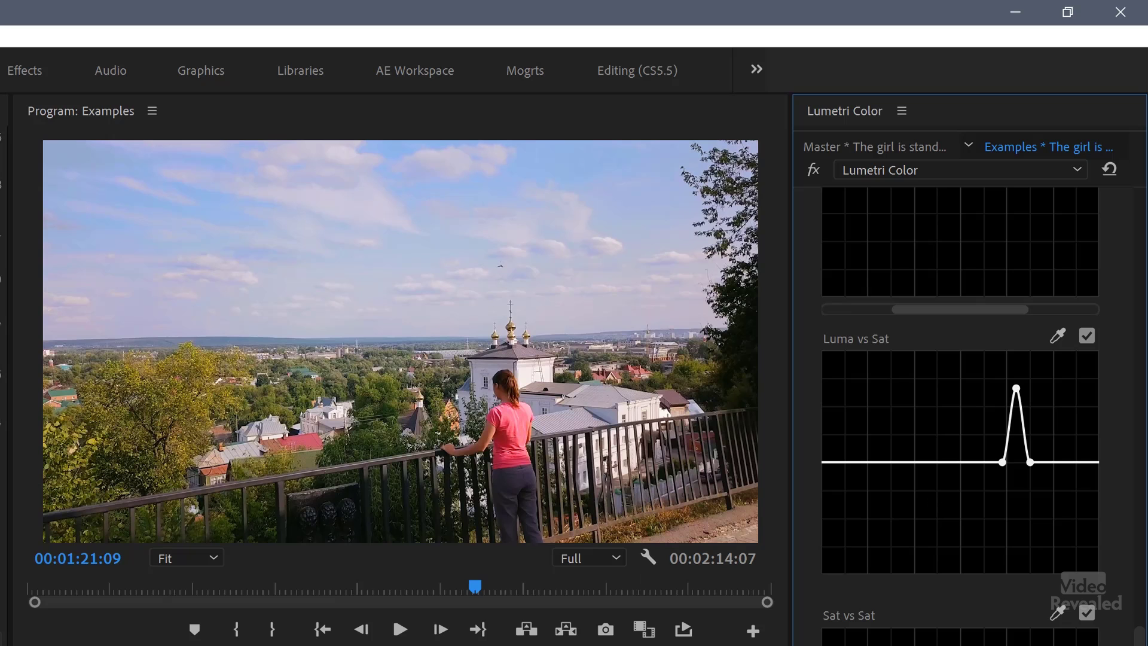
key("Down")
key("Down")
key("Down")
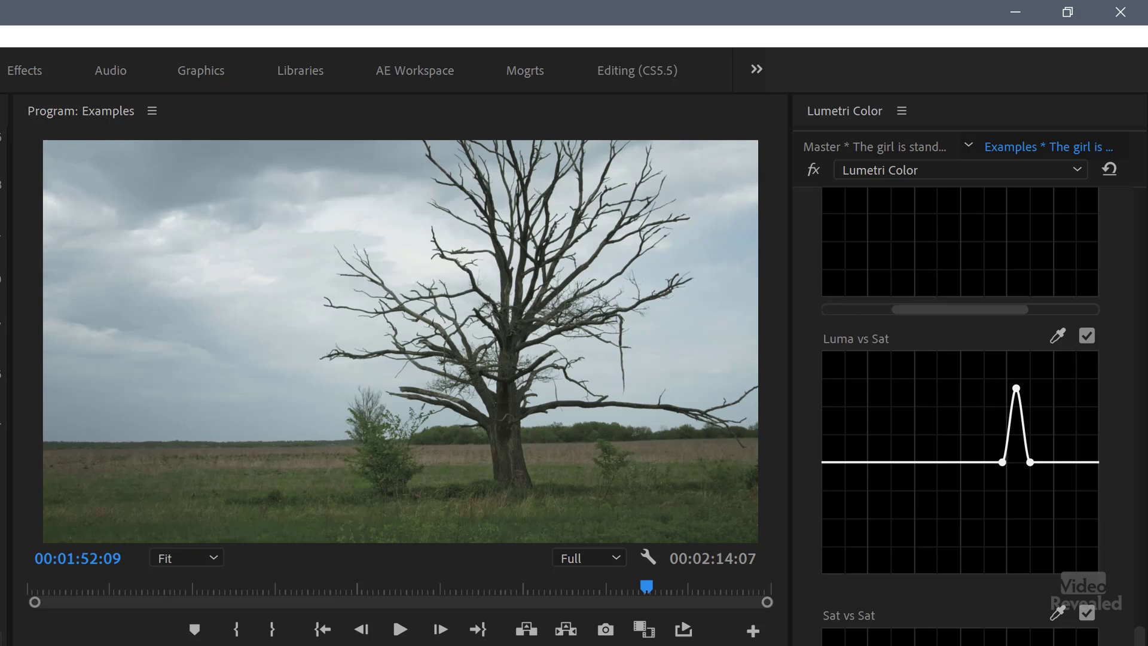
Step: On the bare-tree clip, compare Sat vs Sat on/off, reset it, and pull the low-saturation end down
key("Down")
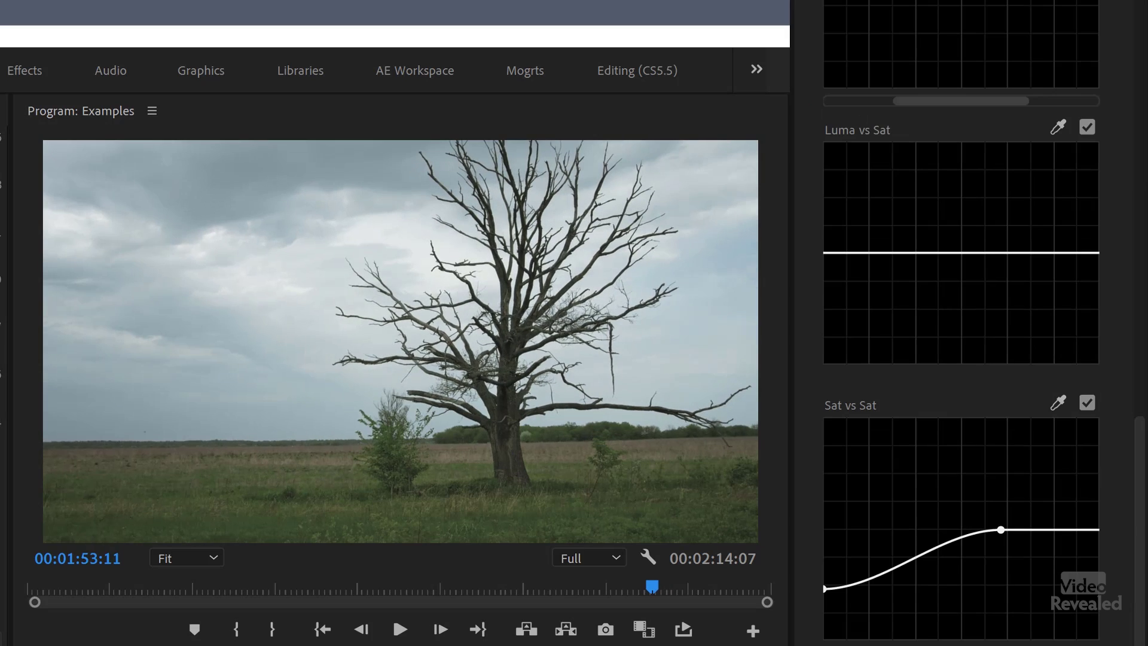
scroll(1107, 497, "down", 1)
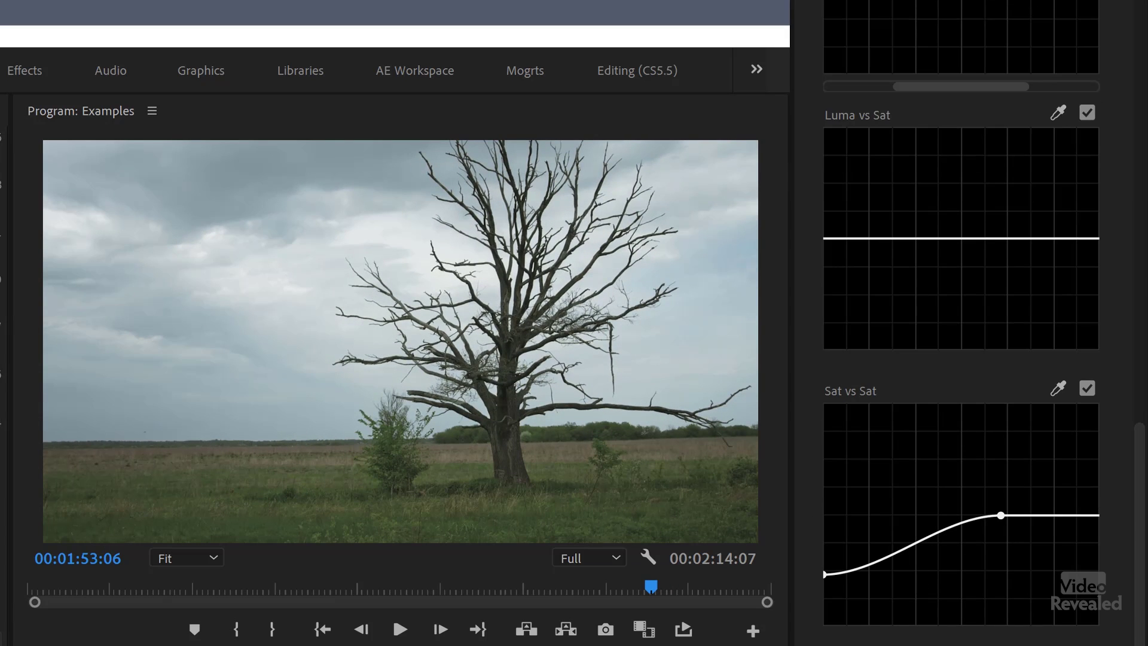
left_click(1092, 390)
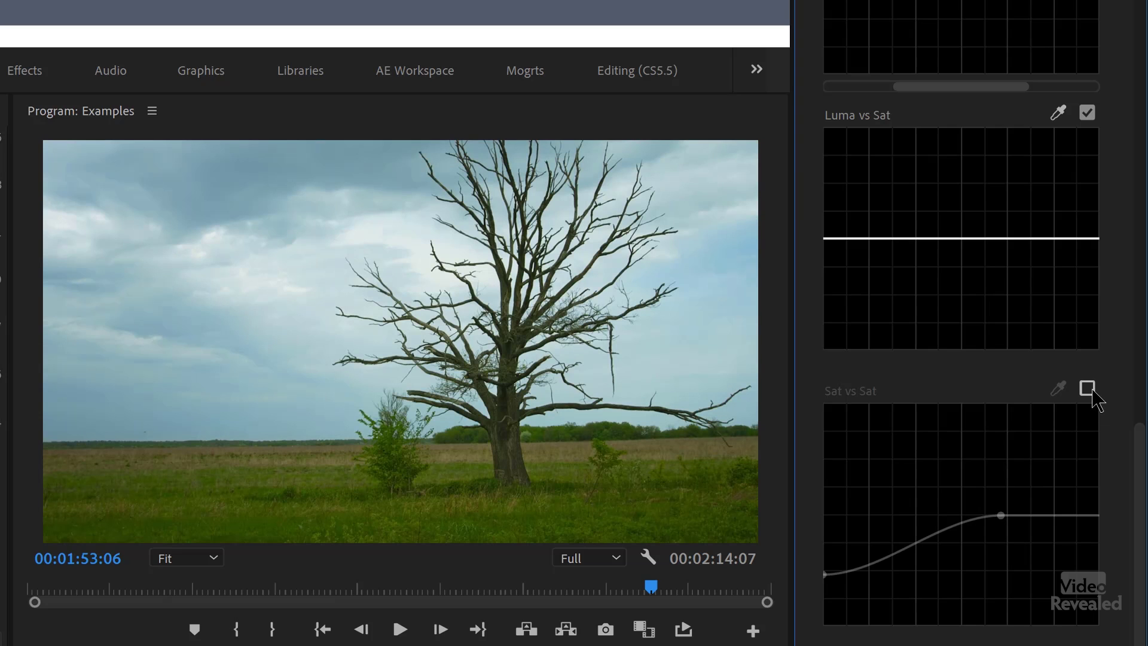
left_click(1088, 389)
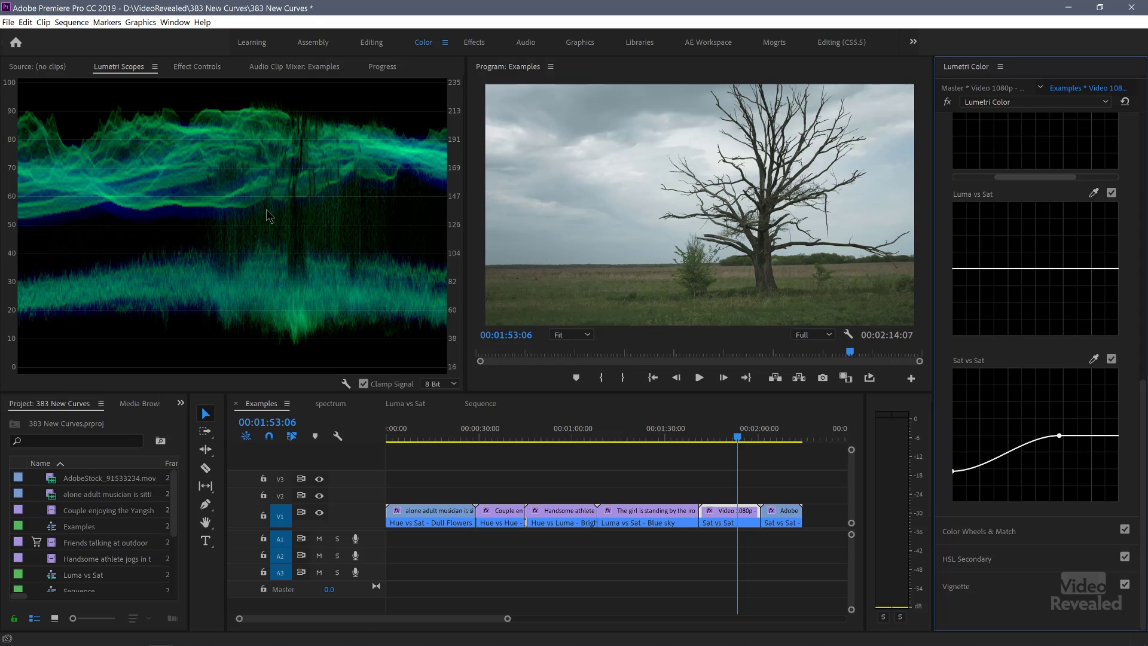
left_click(1111, 360)
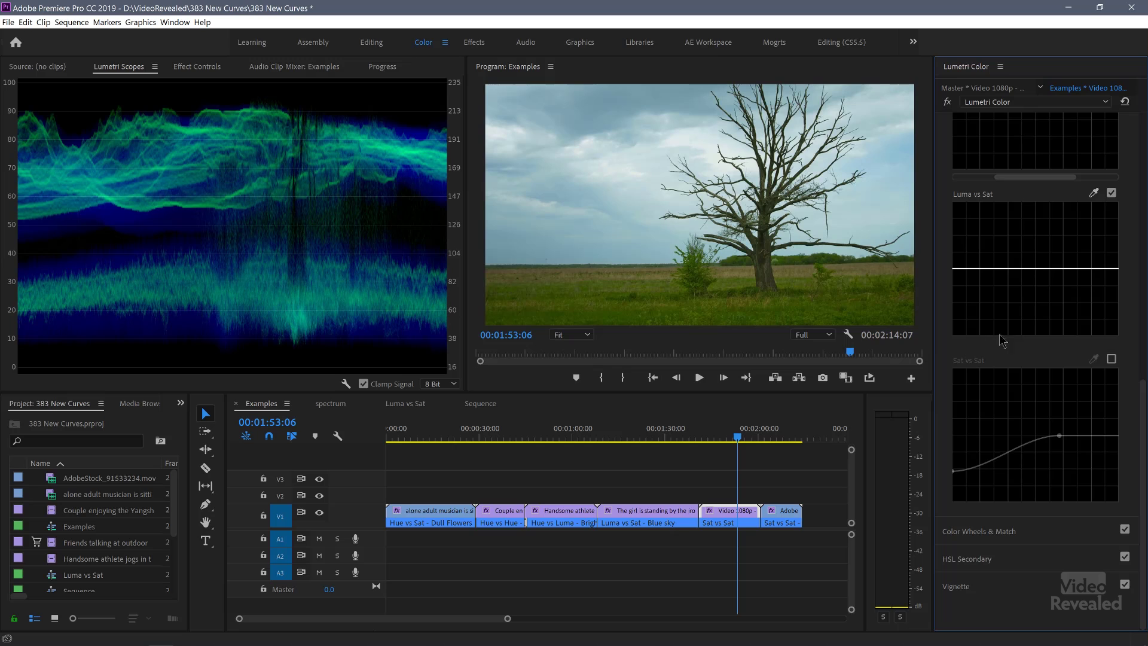
left_click(1112, 360)
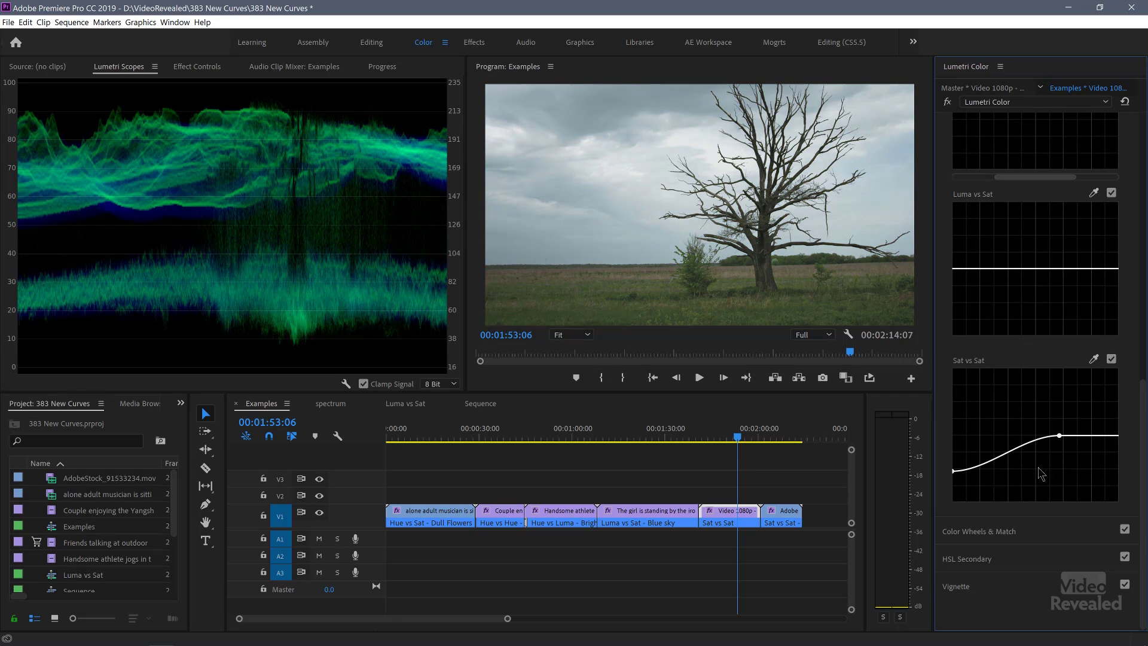
double_click(1060, 437)
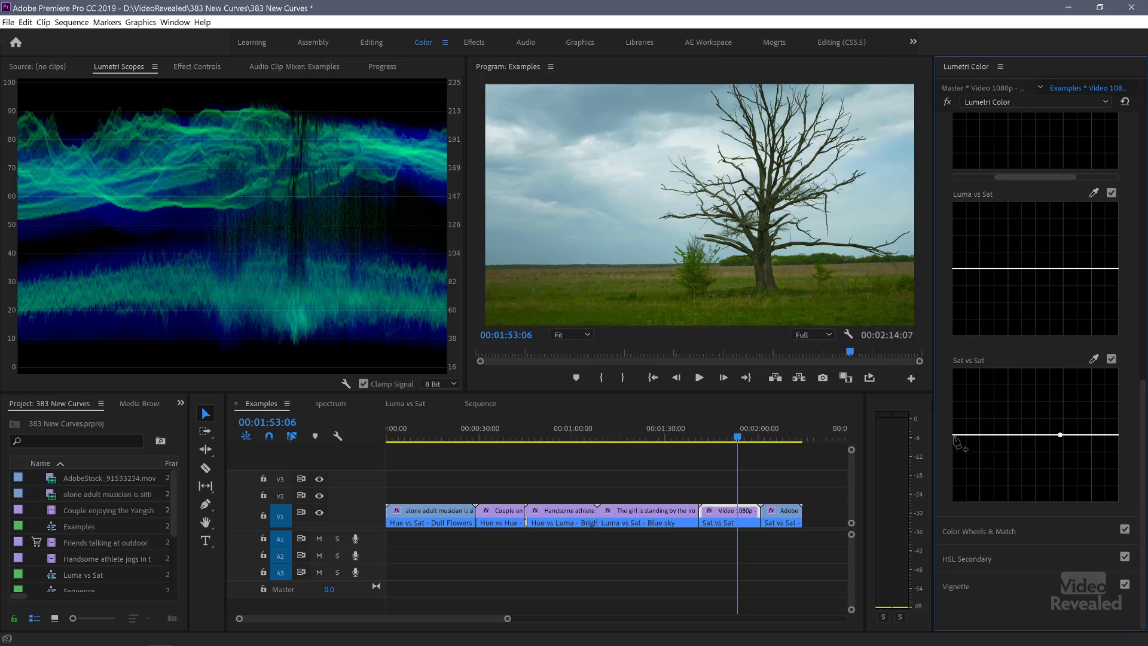
mouse_move(957, 455)
left_mouse_down()
mouse_move(956, 491)
mouse_move(945, 458)
left_mouse_up()
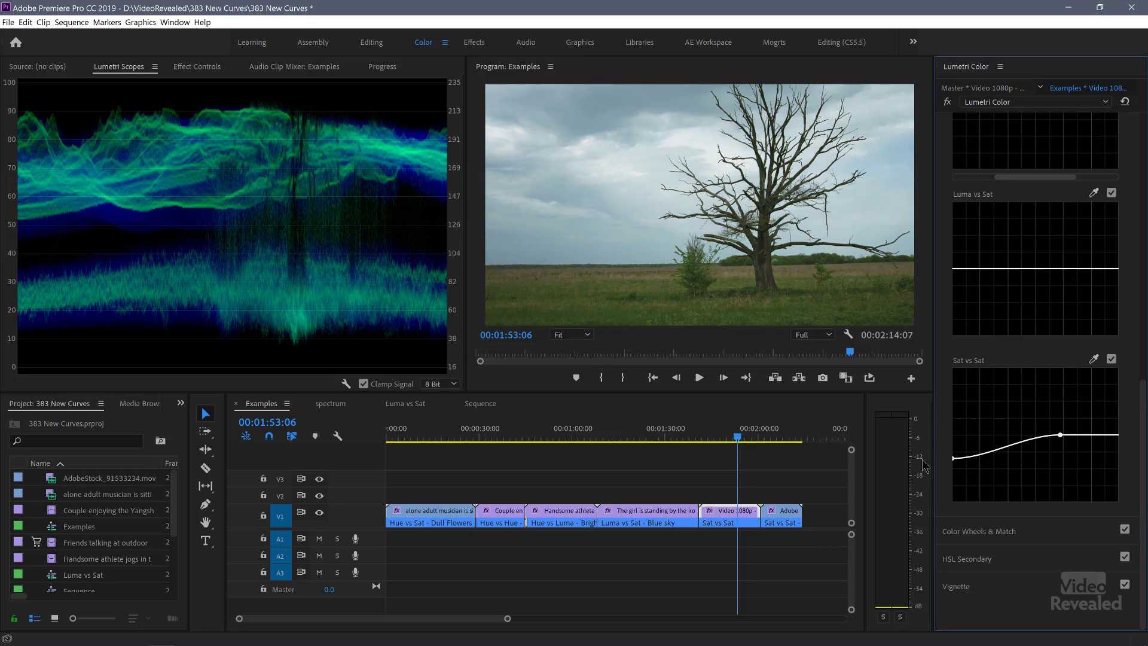
Step: Move to the graffiti wall clip and toggle its Sat vs Sat curve off and on to compare
left_click(785, 439)
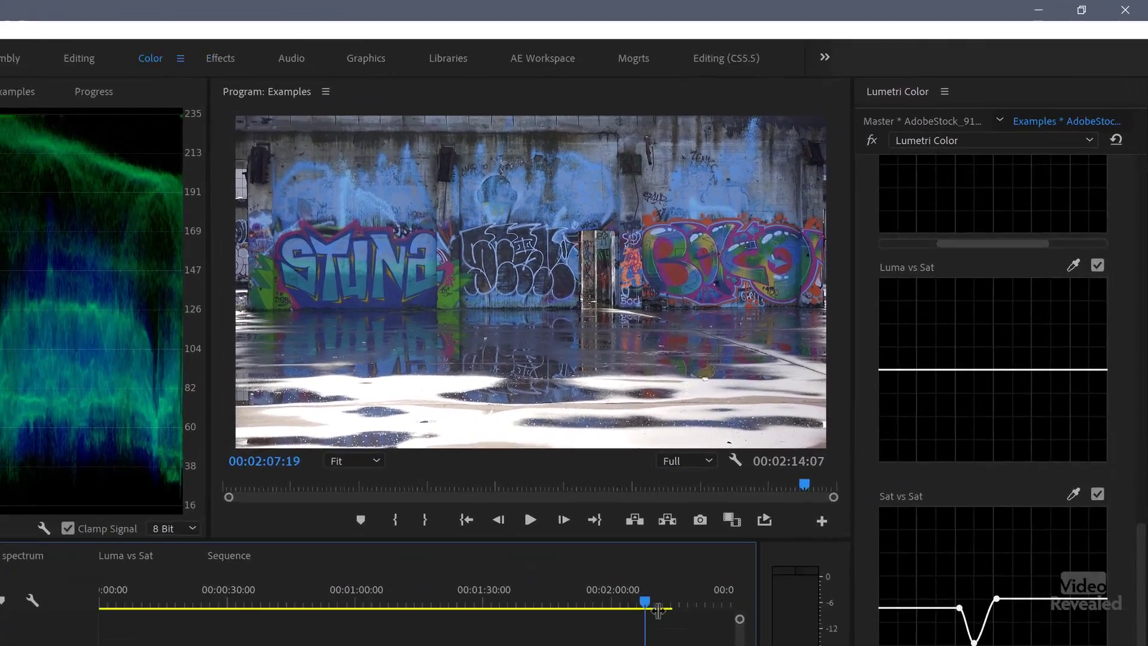
scroll(1089, 264, "down", 3)
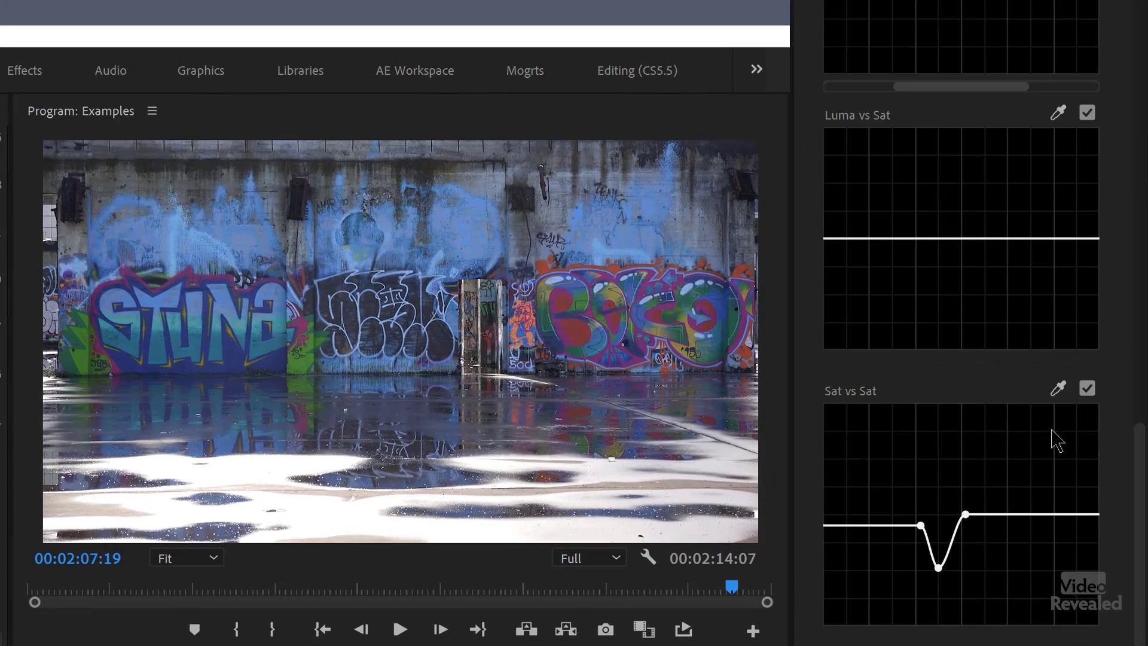
left_click(1088, 390)
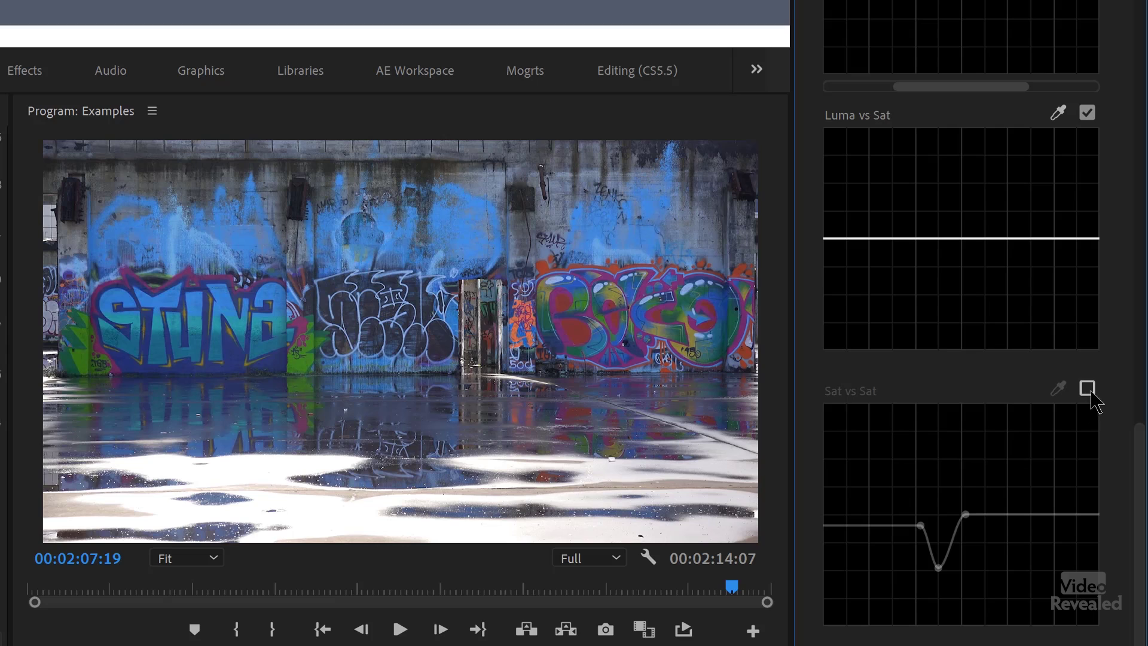
left_click(1089, 390)
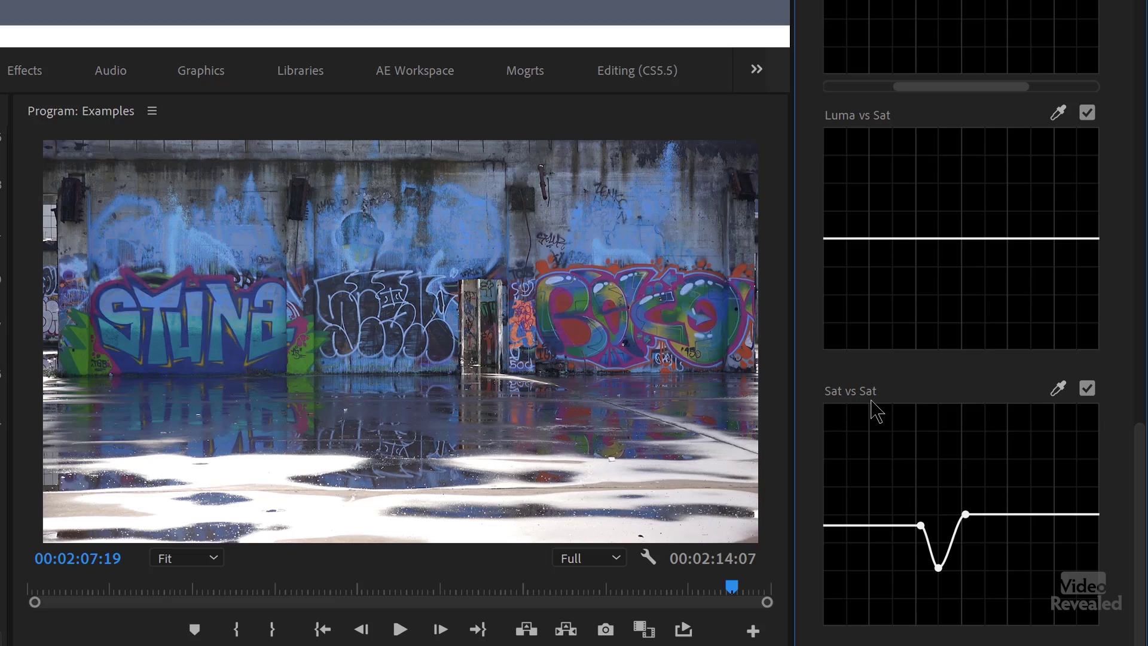
Step: Reset Sat vs Sat, sample the blue wall paint, and drag that saturation into a deep dip
double_click(940, 571)
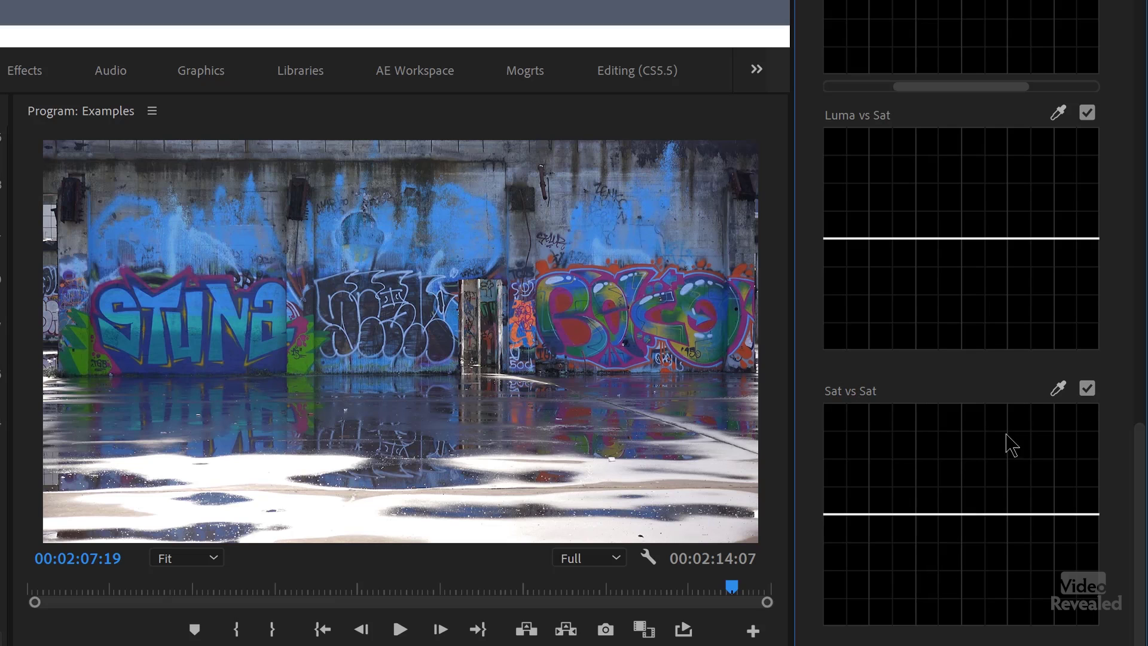
left_click(1058, 389)
left_click(459, 233)
left_click_drag(928, 516, 941, 564)
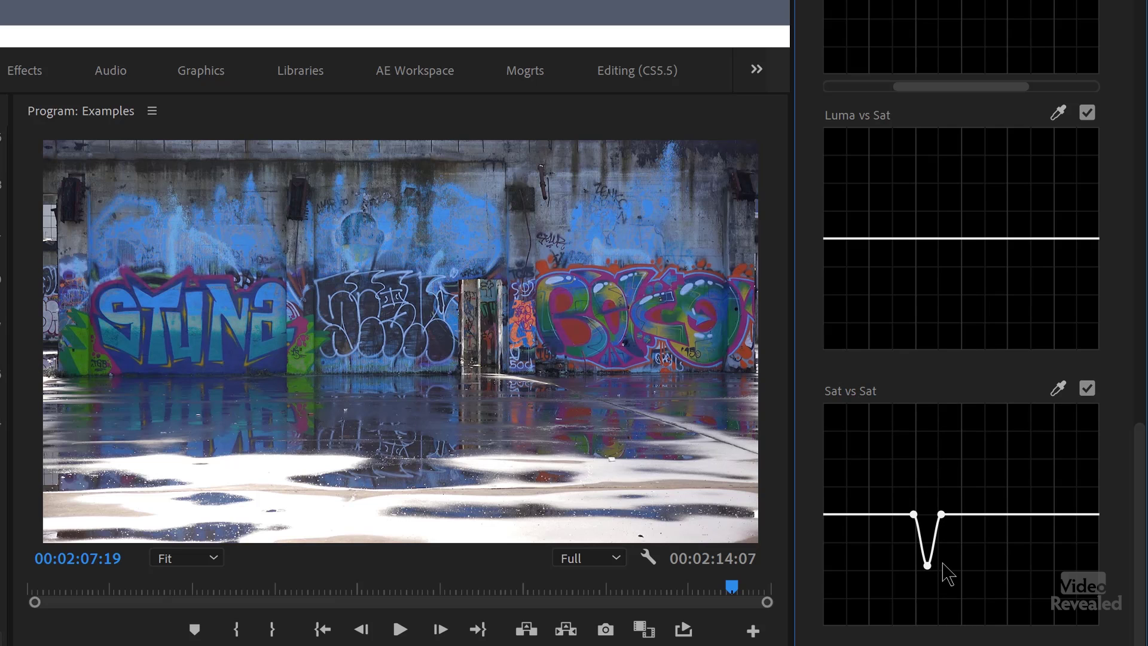